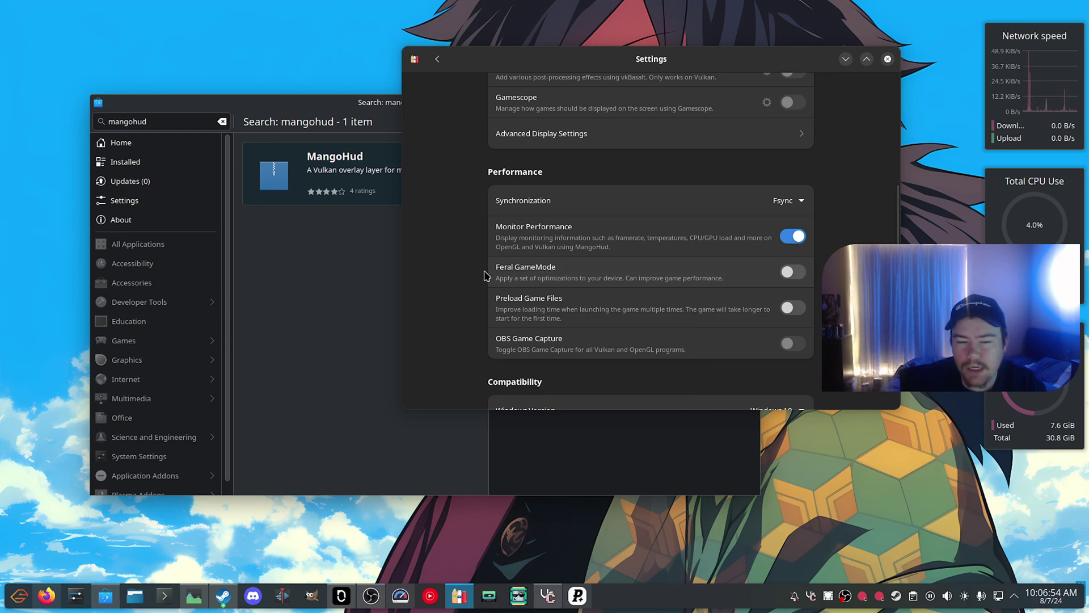
Step: Scroll through the Ubisoft bottle's settings, then return to its Details page with the Programs list
{"action": "scroll", "coordinate": [468, 269], "scroll_direction": "down", "scroll_amount": 3}
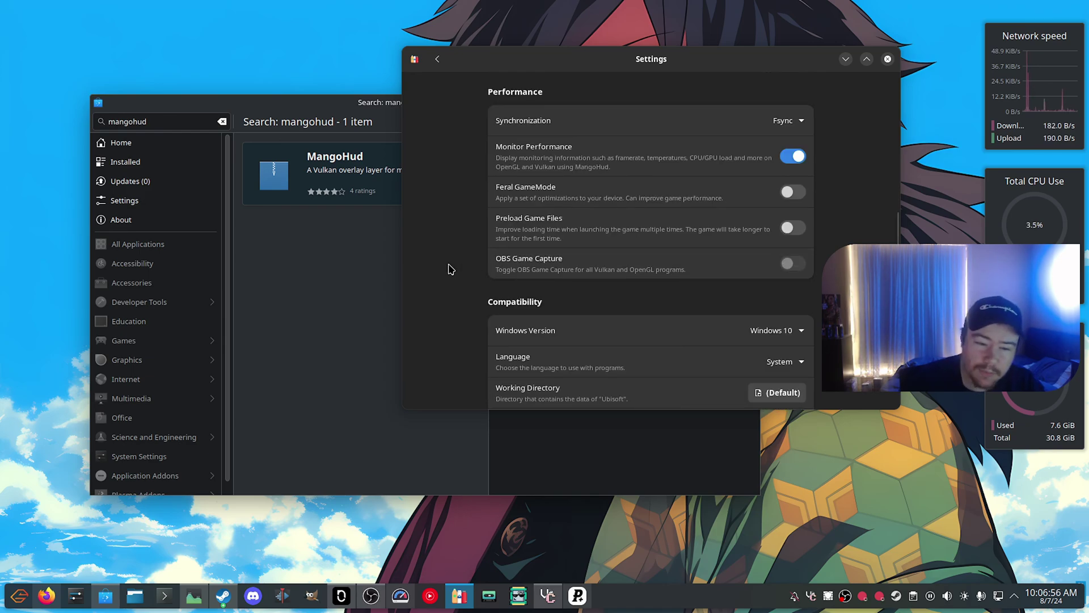
{"action": "scroll", "coordinate": [450, 270], "scroll_direction": "up", "scroll_amount": 3}
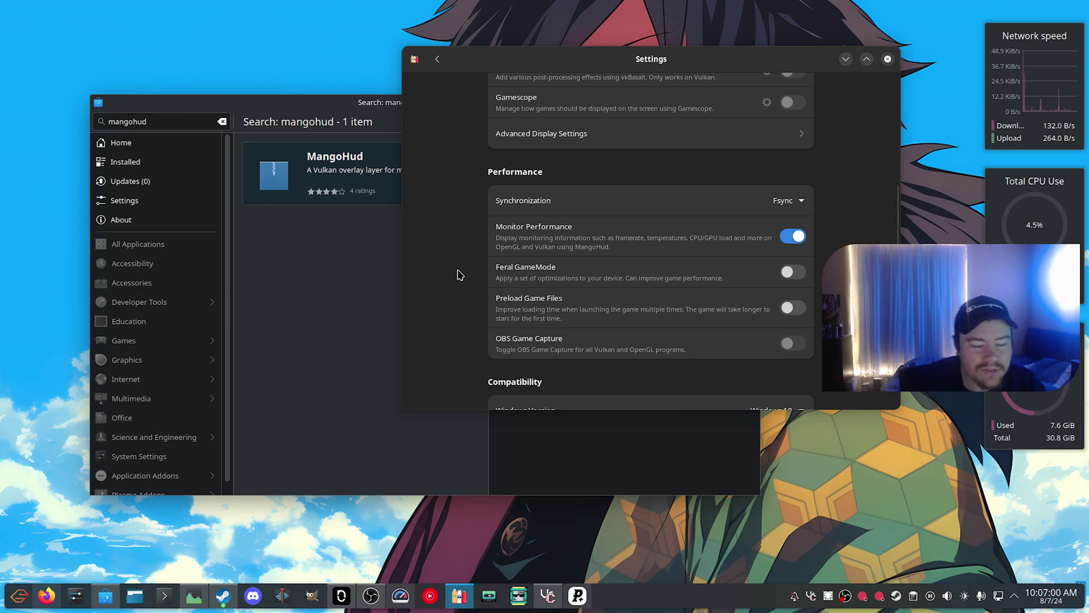
{"action": "scroll", "coordinate": [482, 301], "scroll_direction": "up", "scroll_amount": 3}
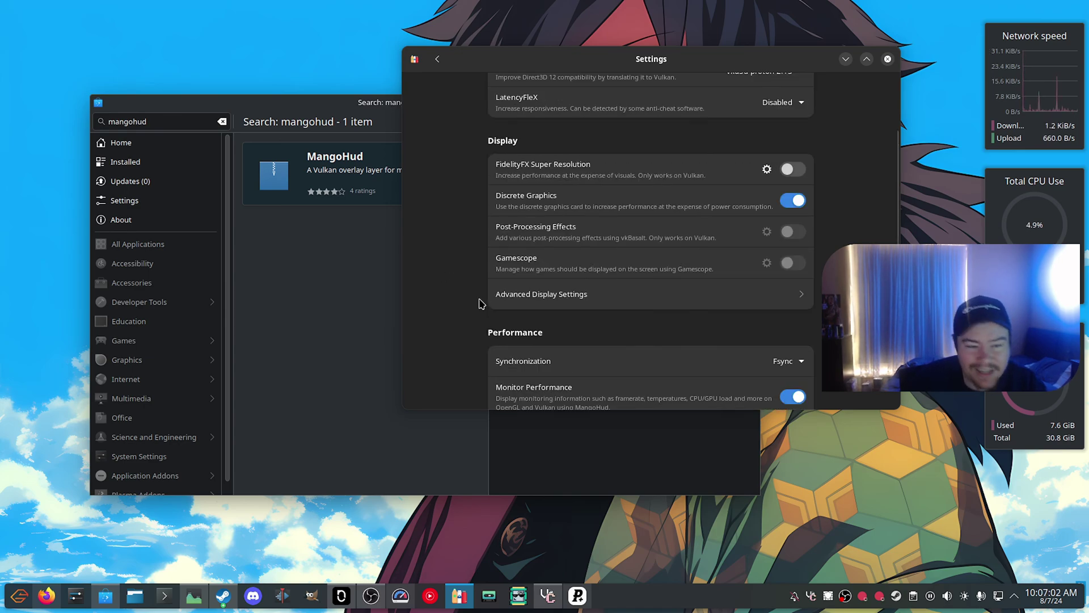
{"action": "scroll", "coordinate": [479, 301], "scroll_direction": "down", "scroll_amount": 2}
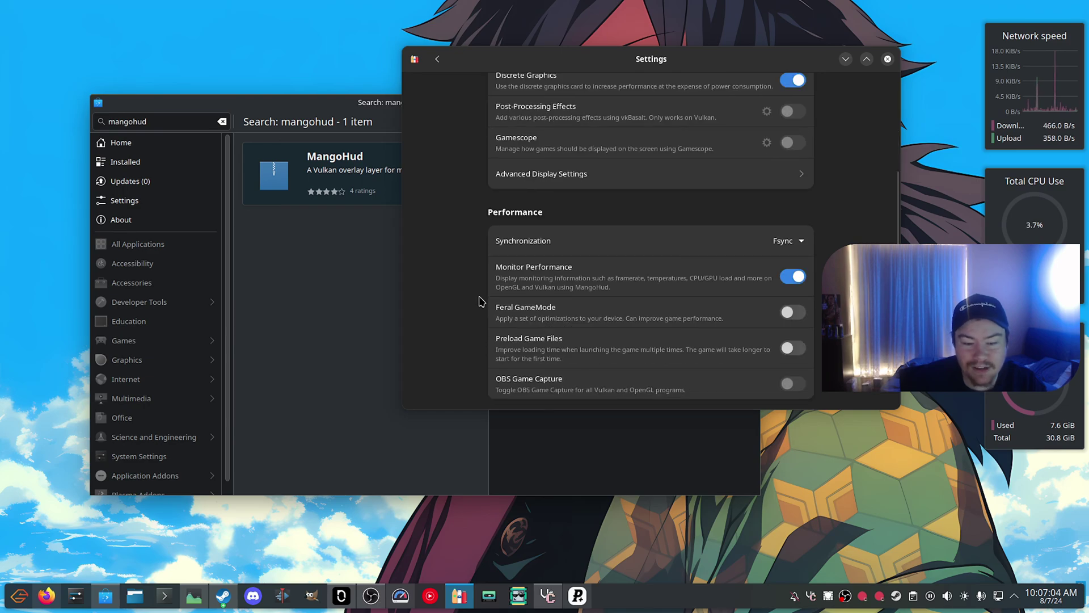
{"action": "scroll", "coordinate": [479, 299], "scroll_direction": "up", "scroll_amount": 5}
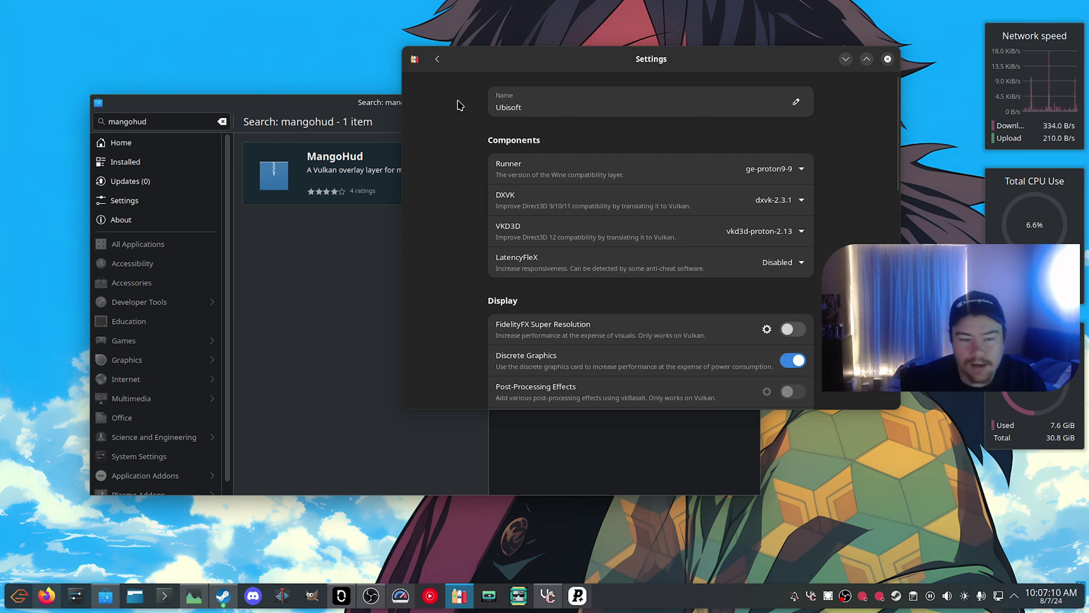
{"action": "left_click", "coordinate": [437, 60]}
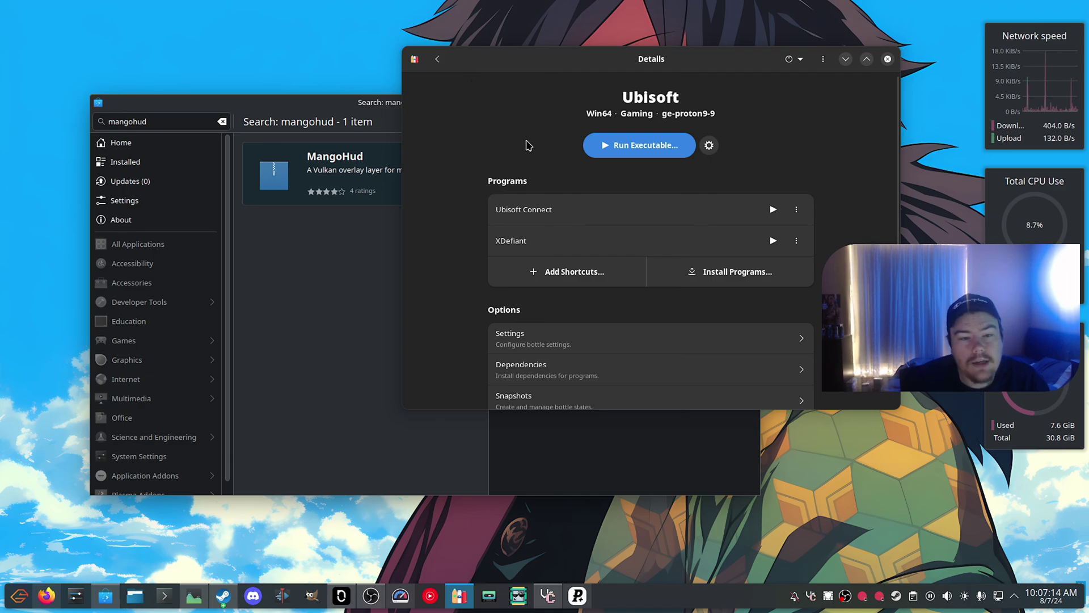
Step: Open Install Programs and scroll the community Installers list down toward Ubisoft Connect
{"action": "left_click", "coordinate": [720, 286]}
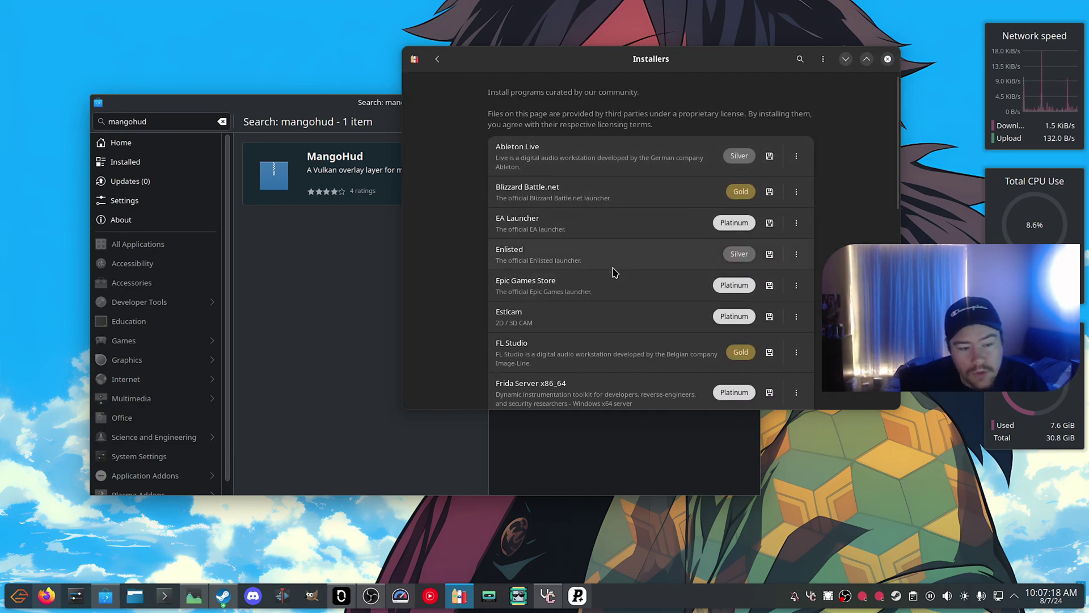
{"action": "scroll", "coordinate": [613, 273], "scroll_direction": "down", "scroll_amount": 5}
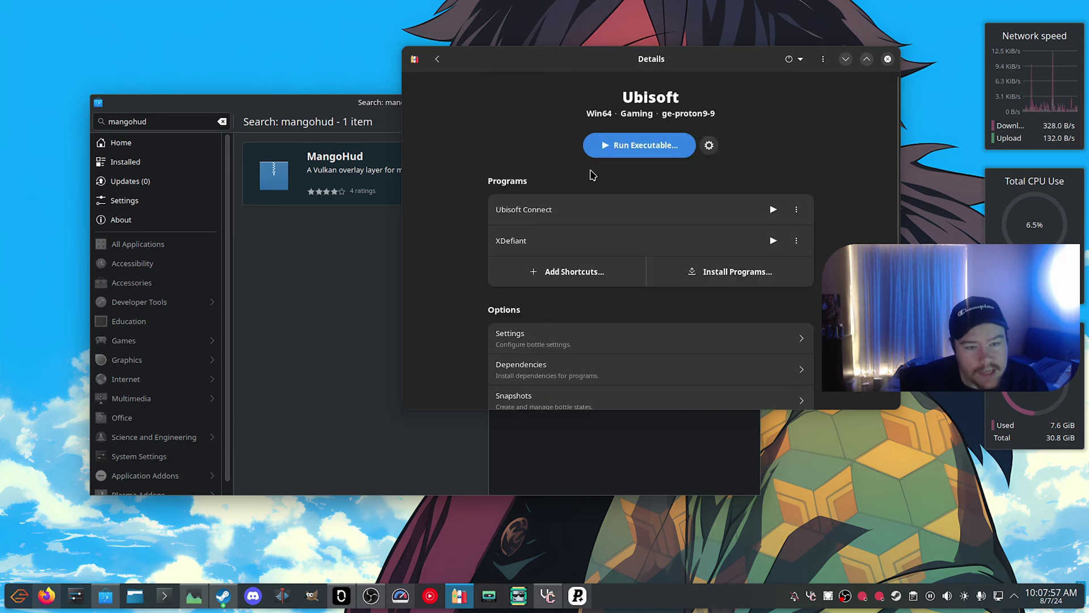
{"action": "left_click", "coordinate": [740, 282]}
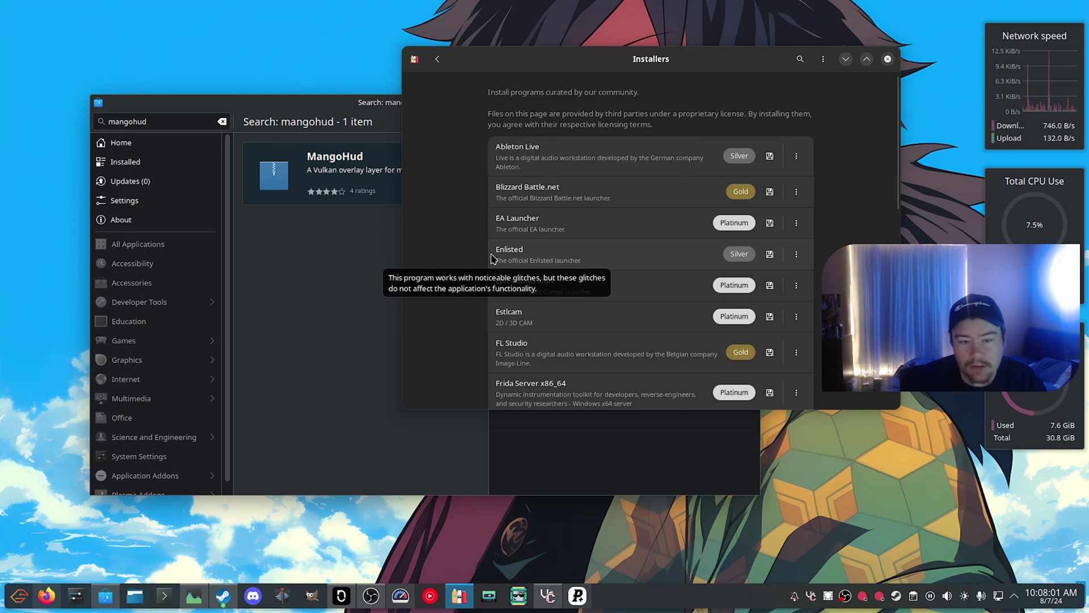
{"action": "scroll", "coordinate": [491, 261], "scroll_direction": "down", "scroll_amount": 8}
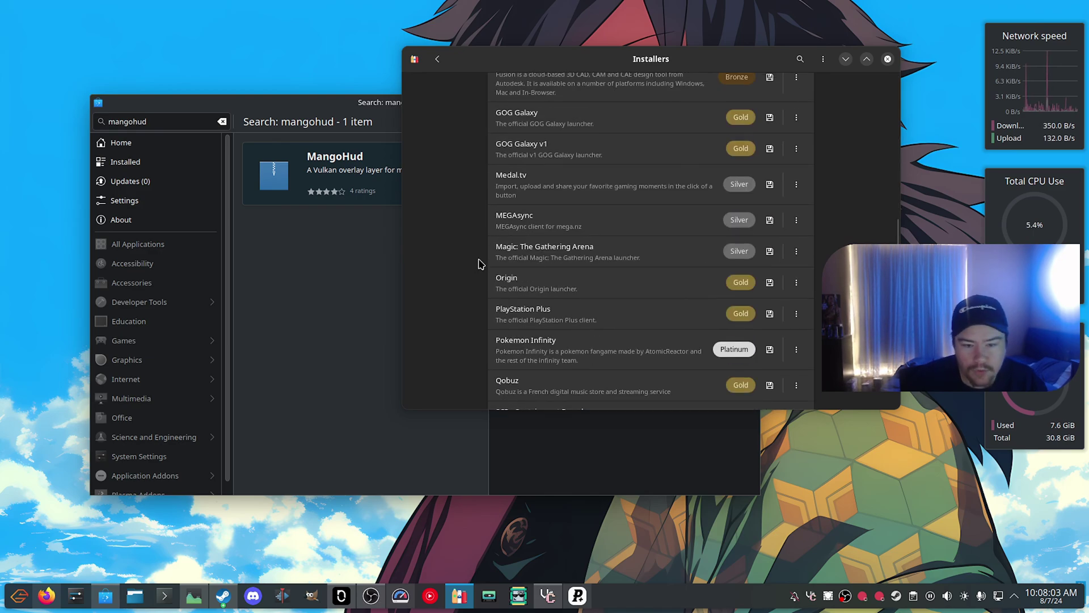
{"action": "scroll", "coordinate": [478, 262], "scroll_direction": "down", "scroll_amount": 3}
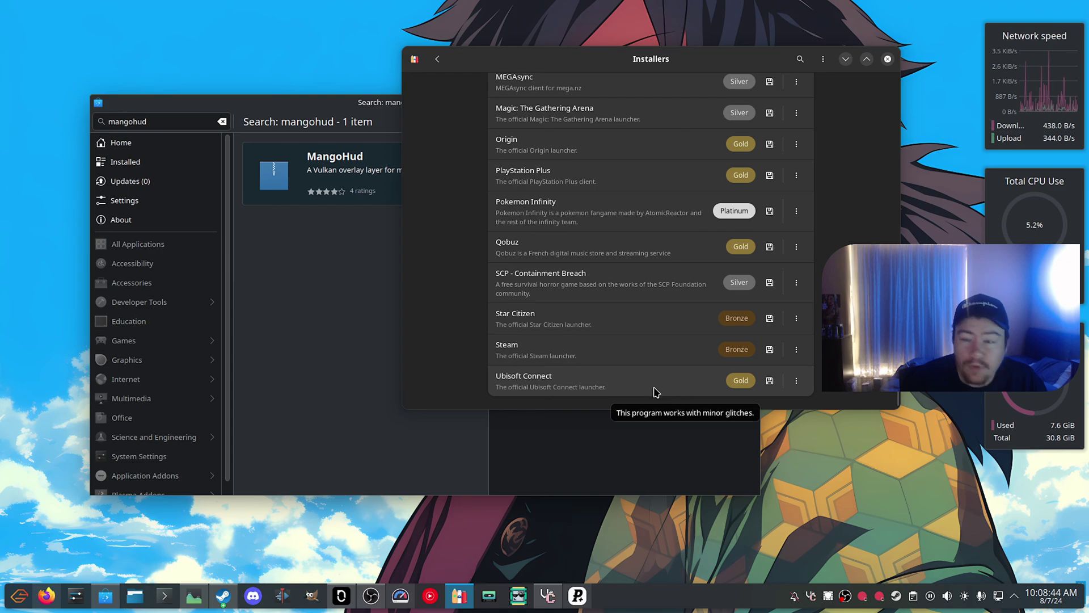
Step: Run the Ubisoft Connect community installer with Start Installation until it completes
{"action": "left_click", "coordinate": [769, 381]}
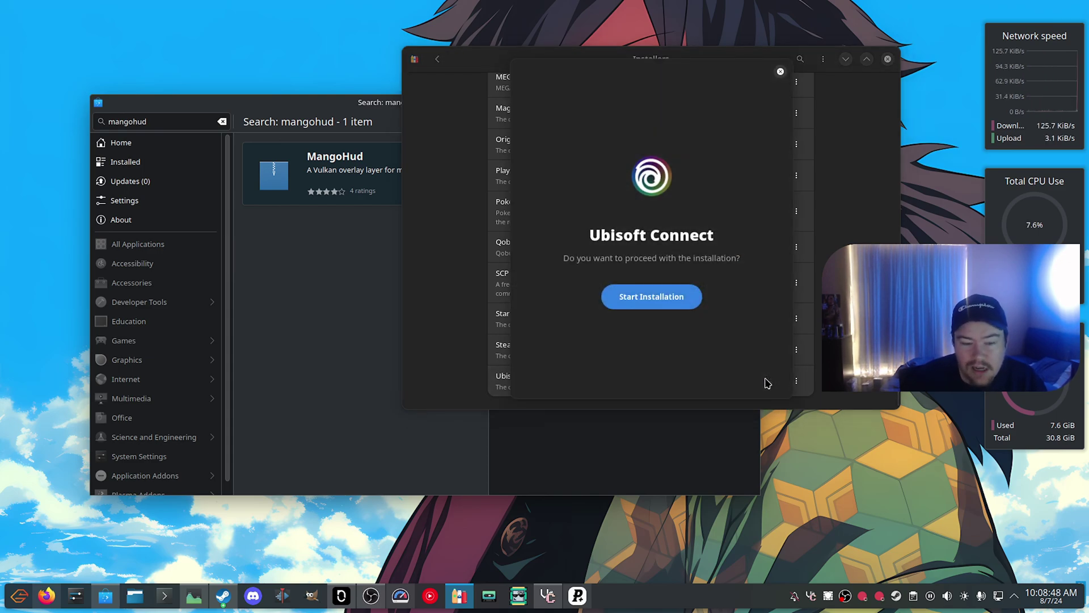
{"action": "left_click", "coordinate": [780, 72]}
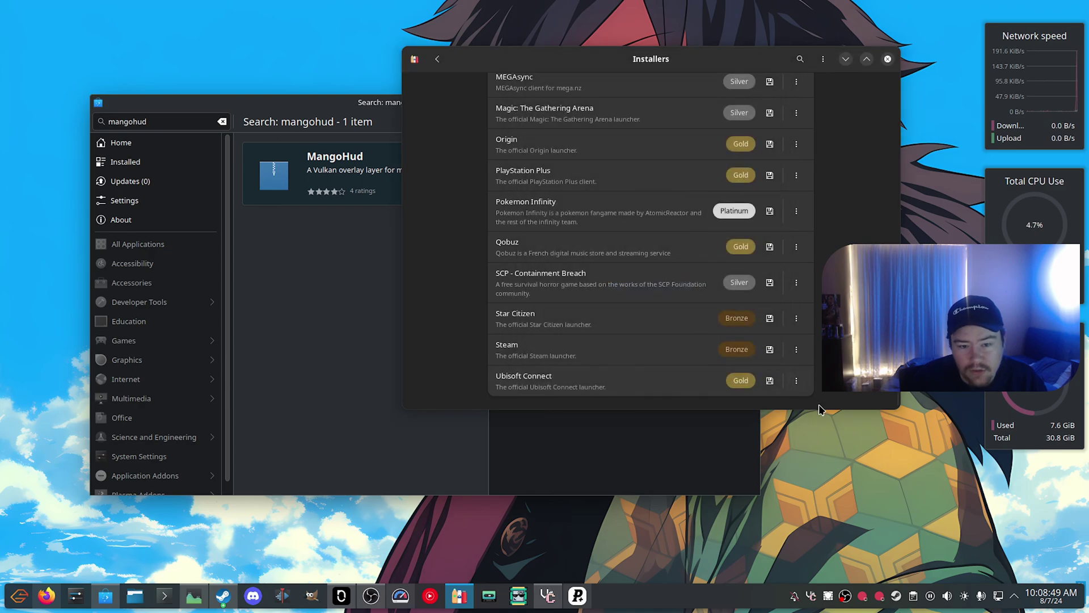
{"action": "left_click", "coordinate": [772, 385]}
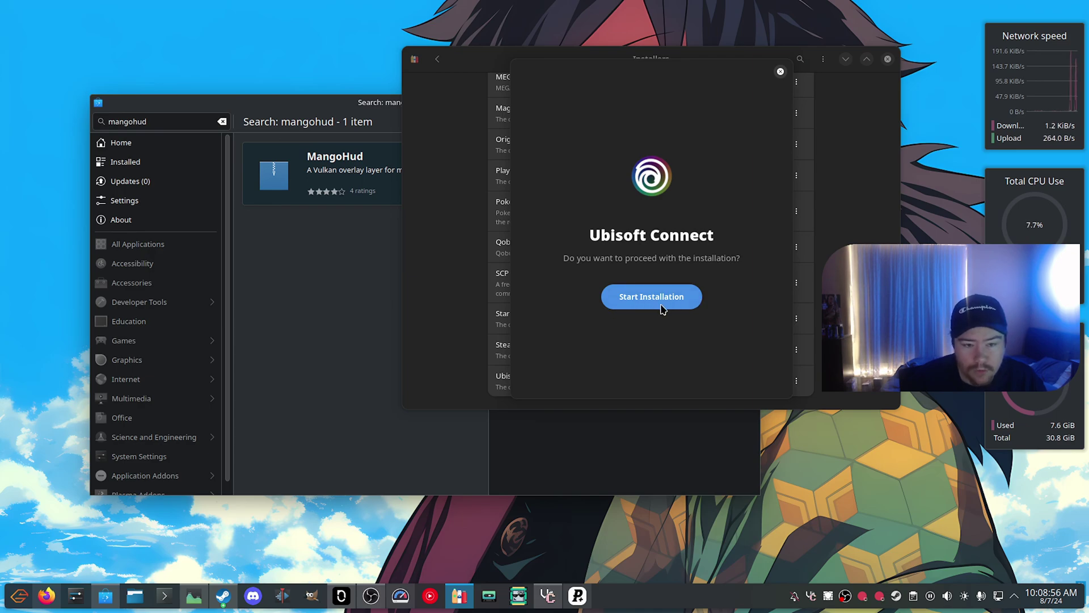
{"action": "left_click", "coordinate": [661, 309]}
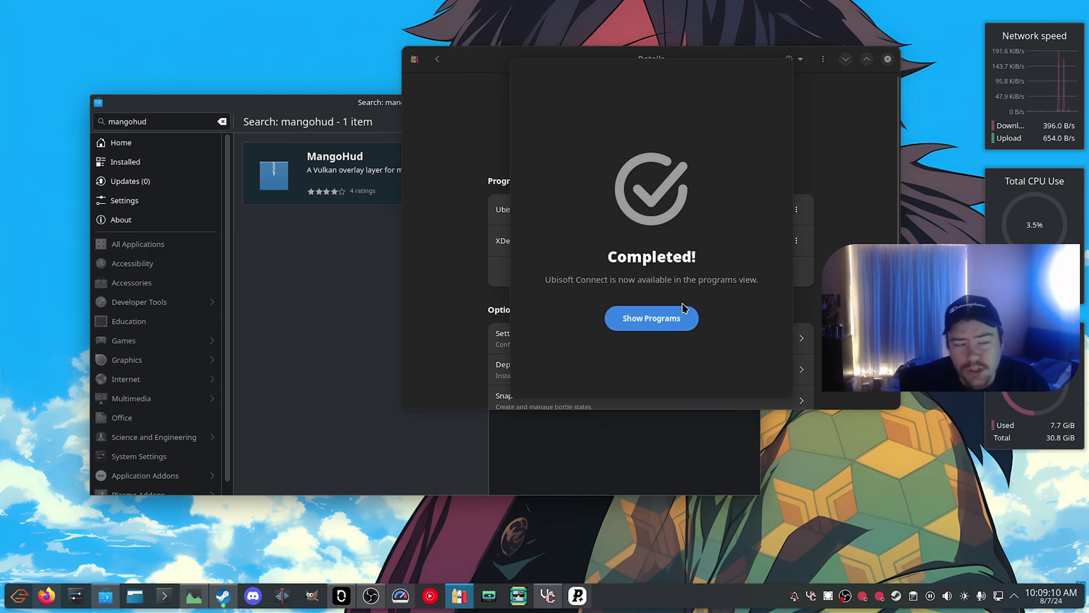
Step: Dismiss the Completed dialog, launch Ubisoft Connect, add it to the Library, and view the Library
{"action": "left_click", "coordinate": [659, 319]}
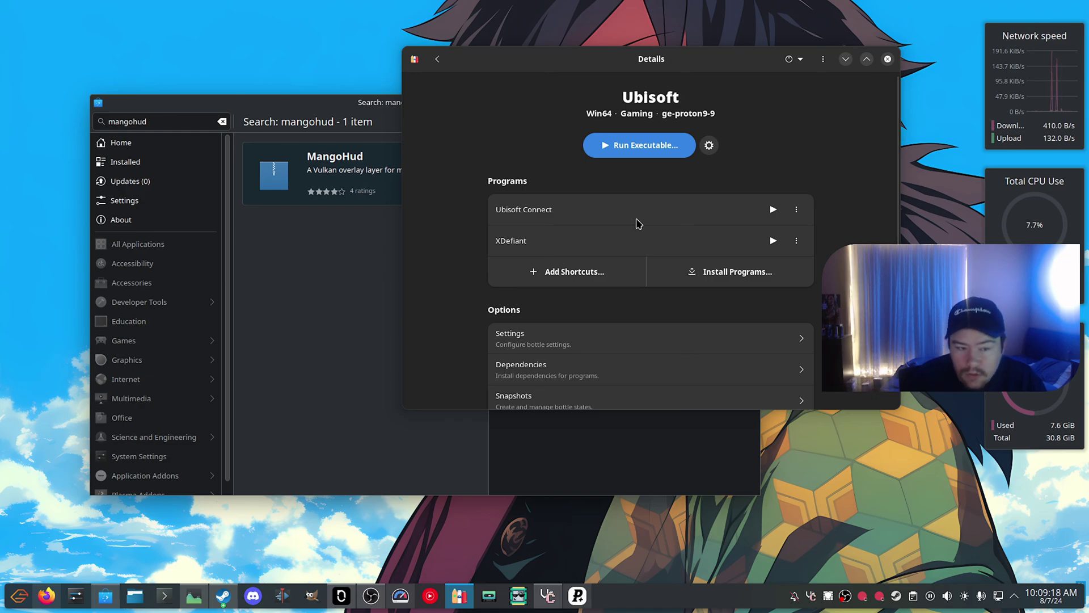
{"action": "left_click", "coordinate": [772, 210]}
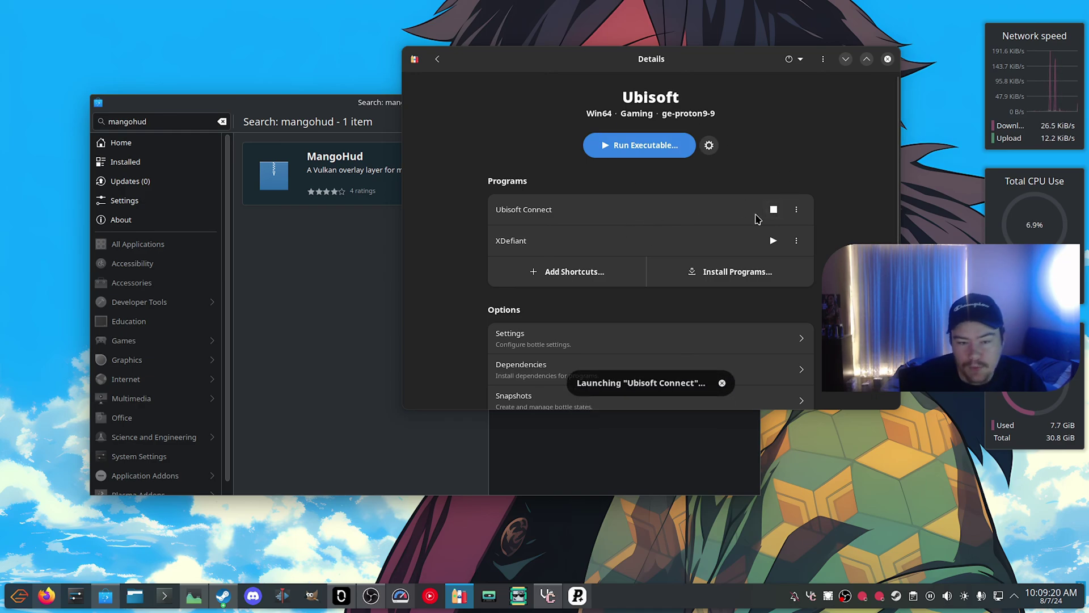
{"action": "left_click", "coordinate": [796, 211]}
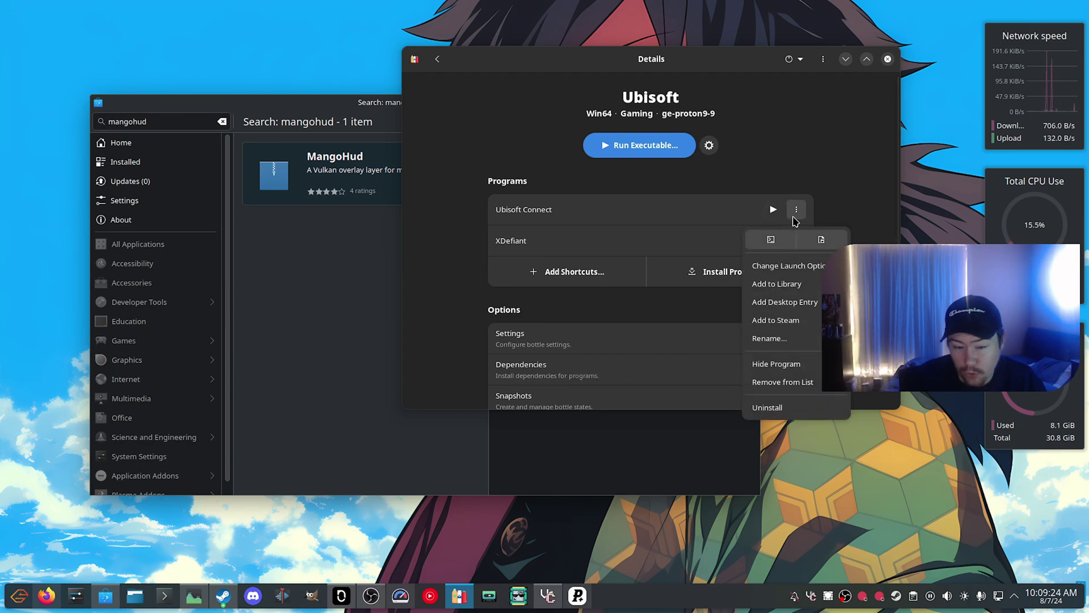
{"action": "left_click", "coordinate": [797, 284]}
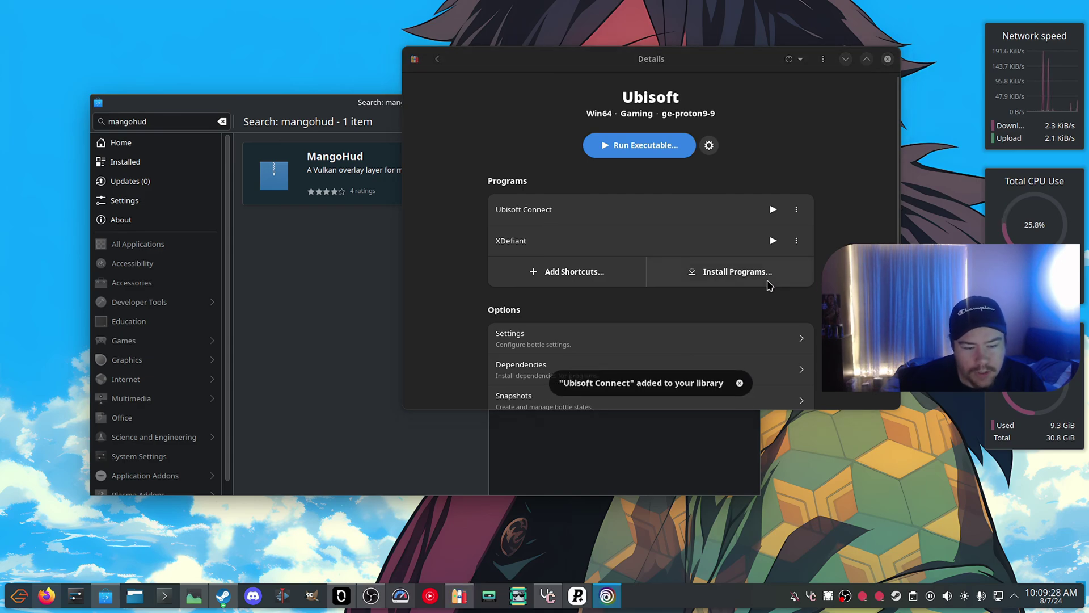
{"action": "left_click", "coordinate": [437, 59]}
{"action": "left_click", "coordinate": [685, 59]}
Step: Go back to the Bottles list, open the Ubisoft bottle, and check Ubisoft Connect's options menu
{"action": "mouse_move", "coordinate": [516, 235]}
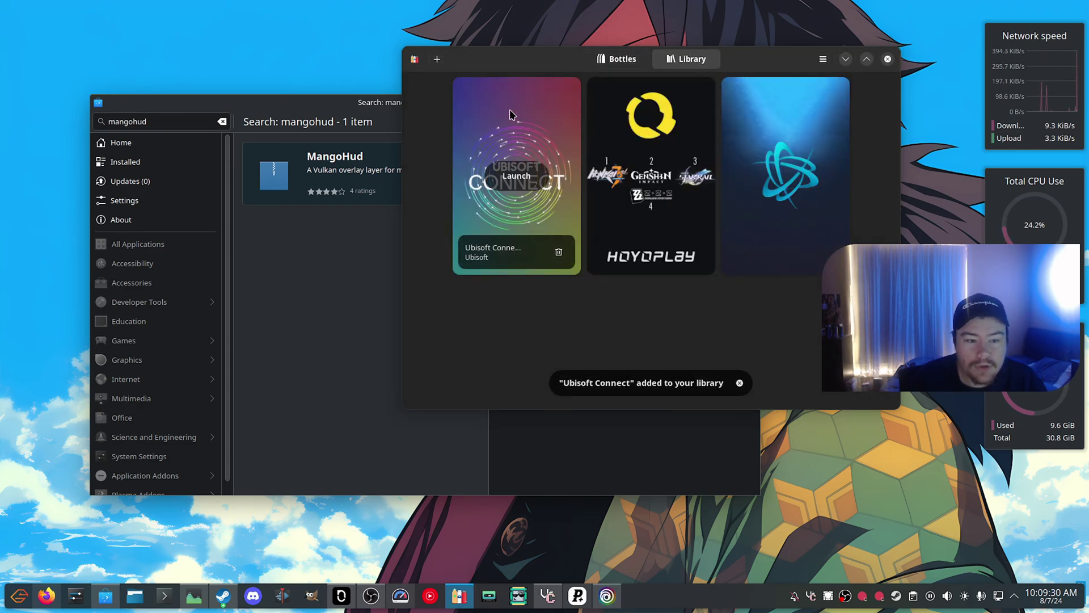
{"action": "left_click", "coordinate": [602, 57]}
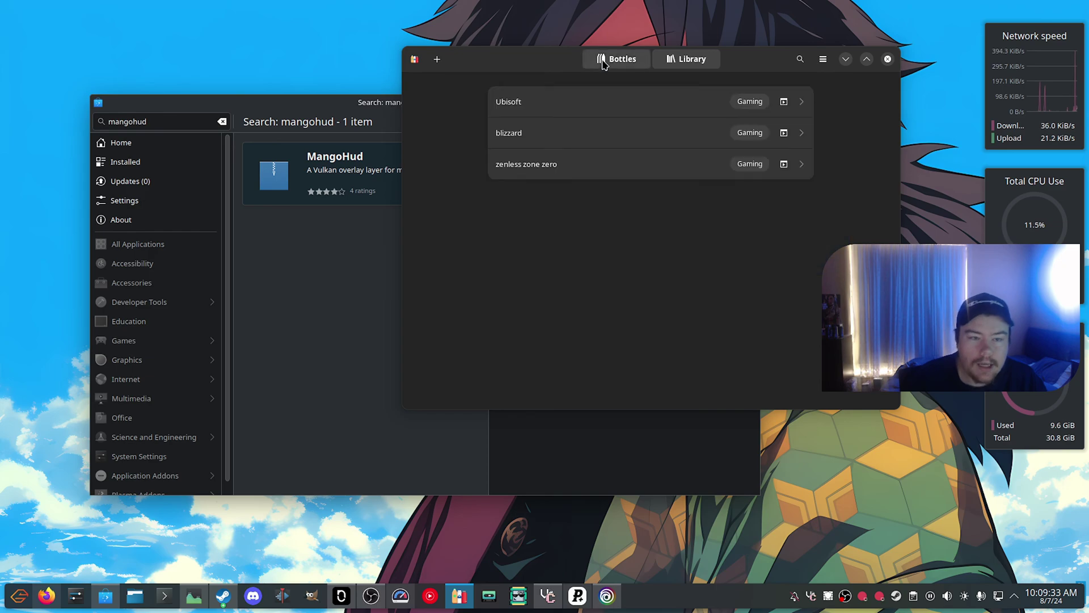
{"action": "left_click", "coordinate": [578, 102]}
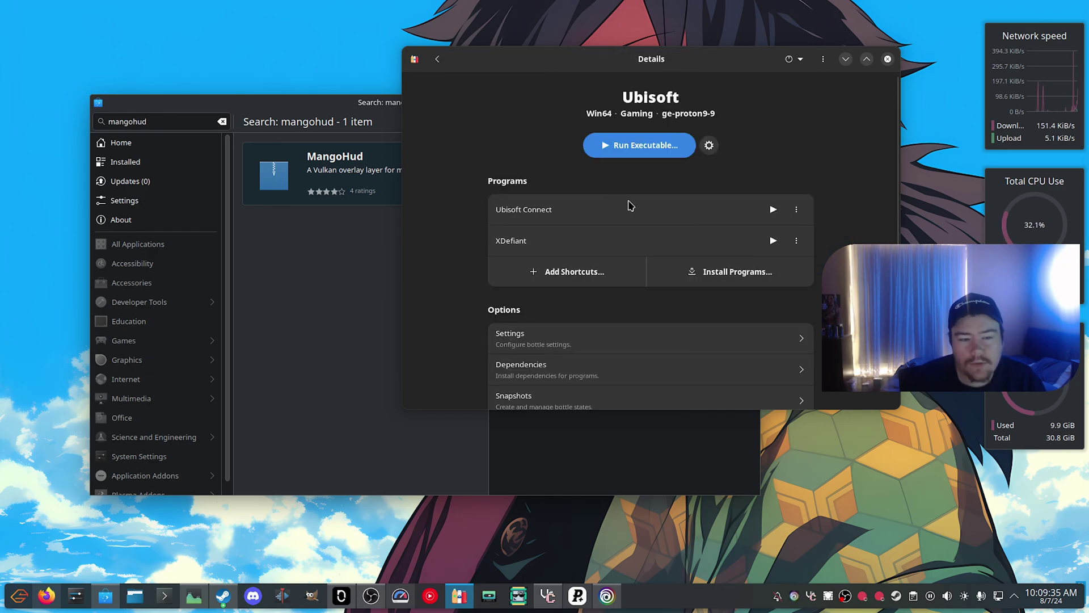
{"action": "left_click", "coordinate": [797, 210]}
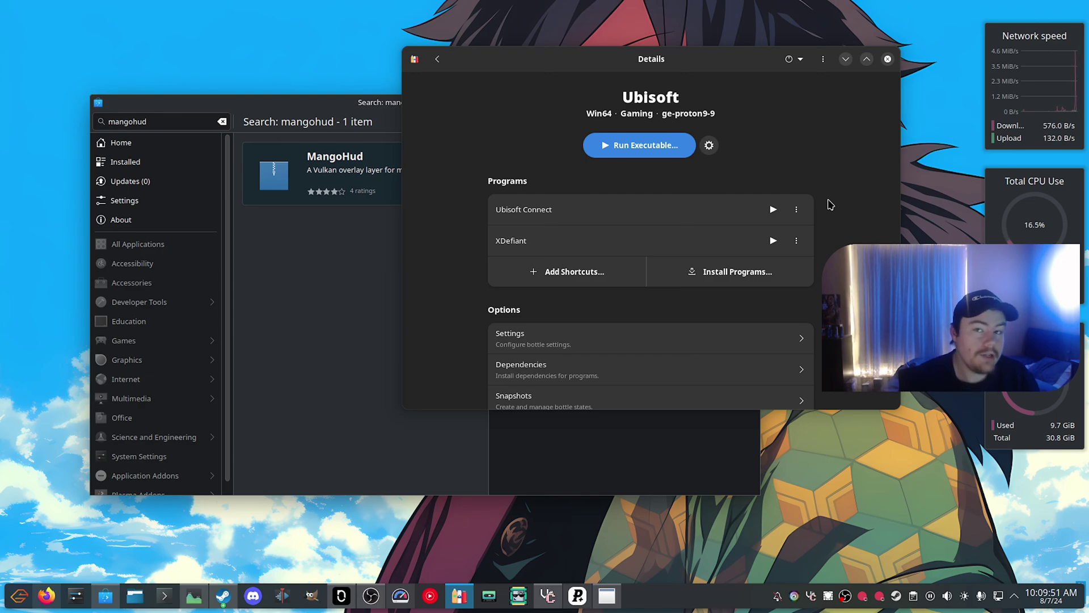
Step: Show XDefiant in Ubisoft Connect's My games library, then open the Ubisoft bottle's Settings in Bottles
{"action": "left_click", "coordinate": [5, 595]}
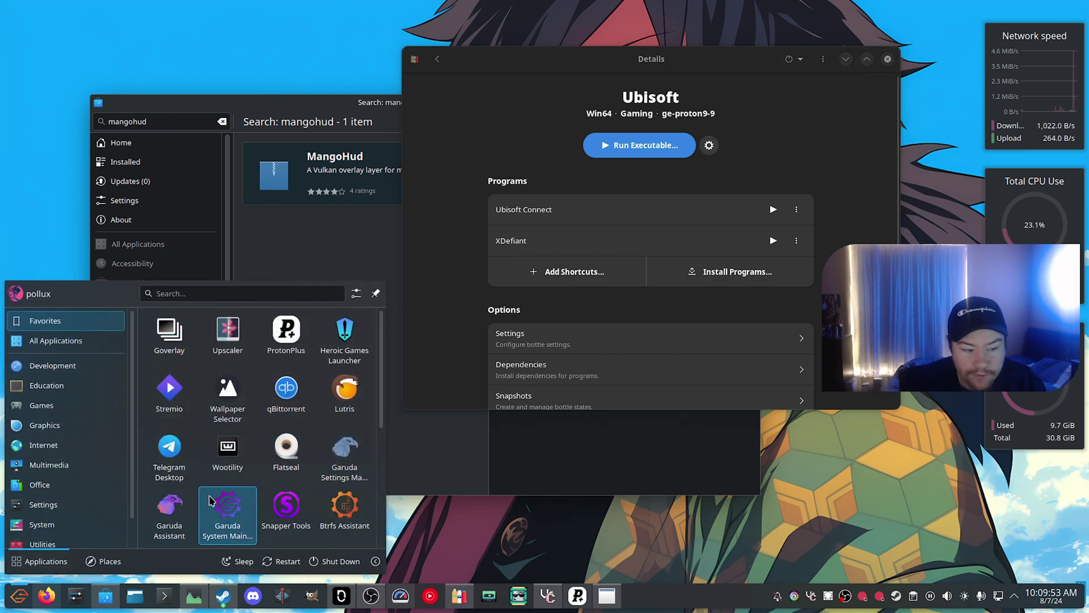
{"action": "left_click", "coordinate": [838, 169]}
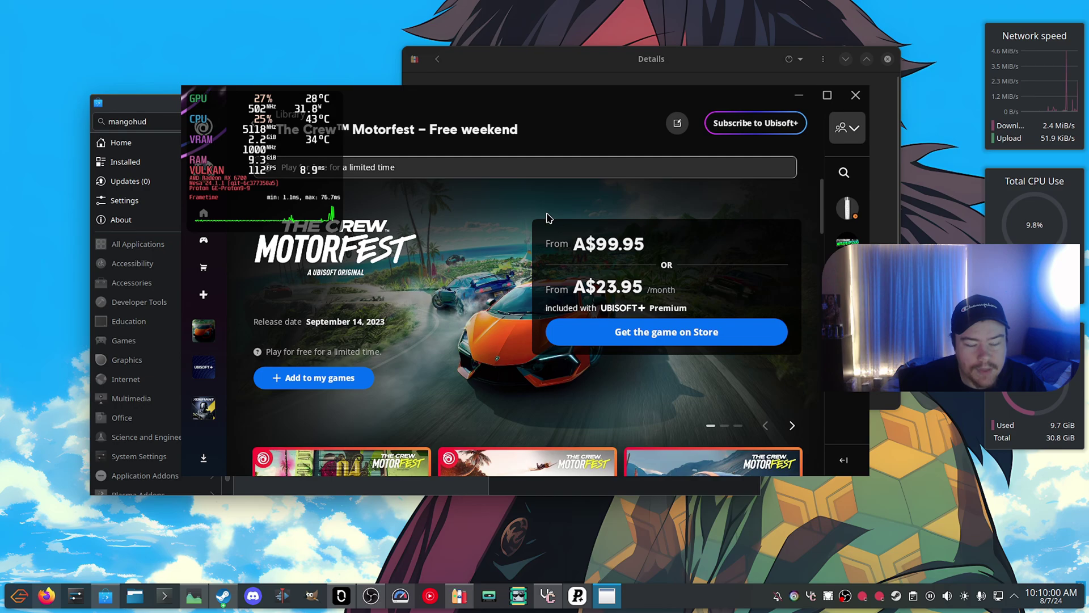
{"action": "left_click", "coordinate": [205, 244]}
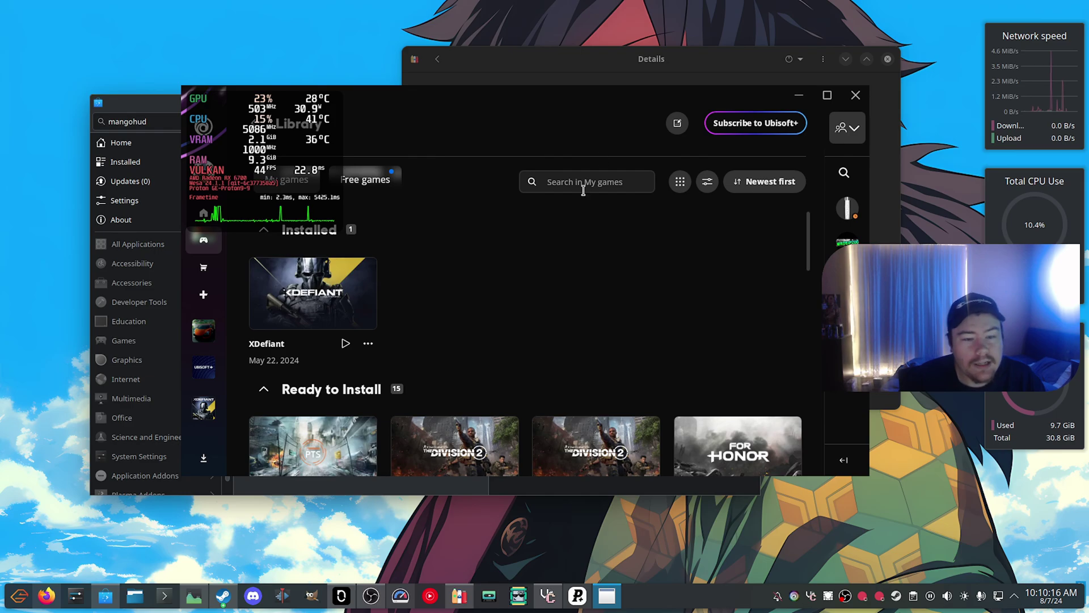
{"action": "left_click", "coordinate": [637, 63]}
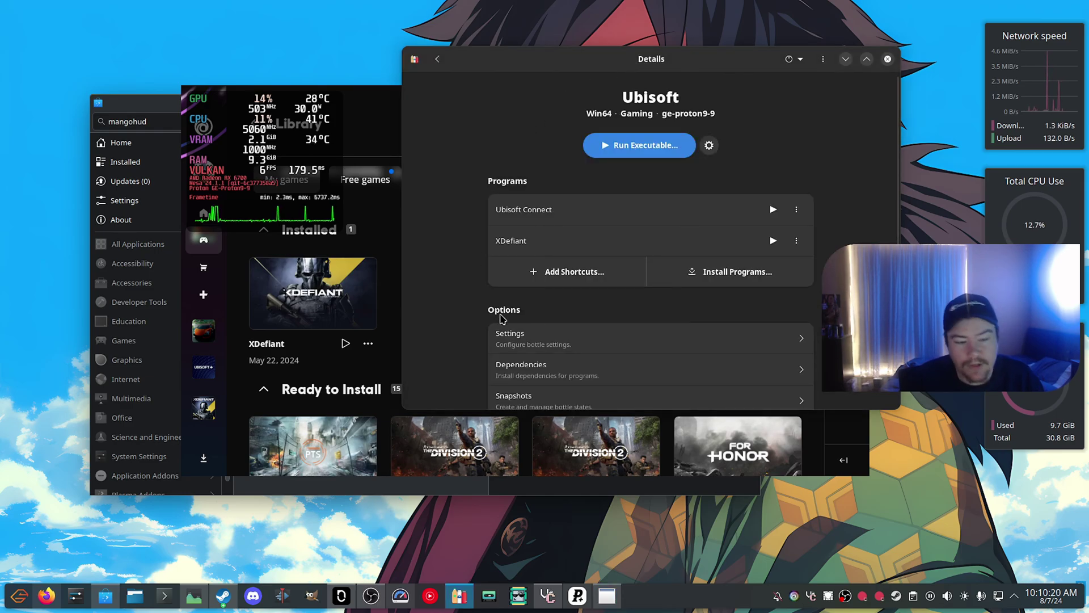
{"action": "left_click", "coordinate": [522, 336]}
Step: Map drive A to the /games folder in Manage Drives, then bring Ubisoft Connect forward
{"action": "scroll", "coordinate": [478, 311], "scroll_direction": "down", "scroll_amount": 10}
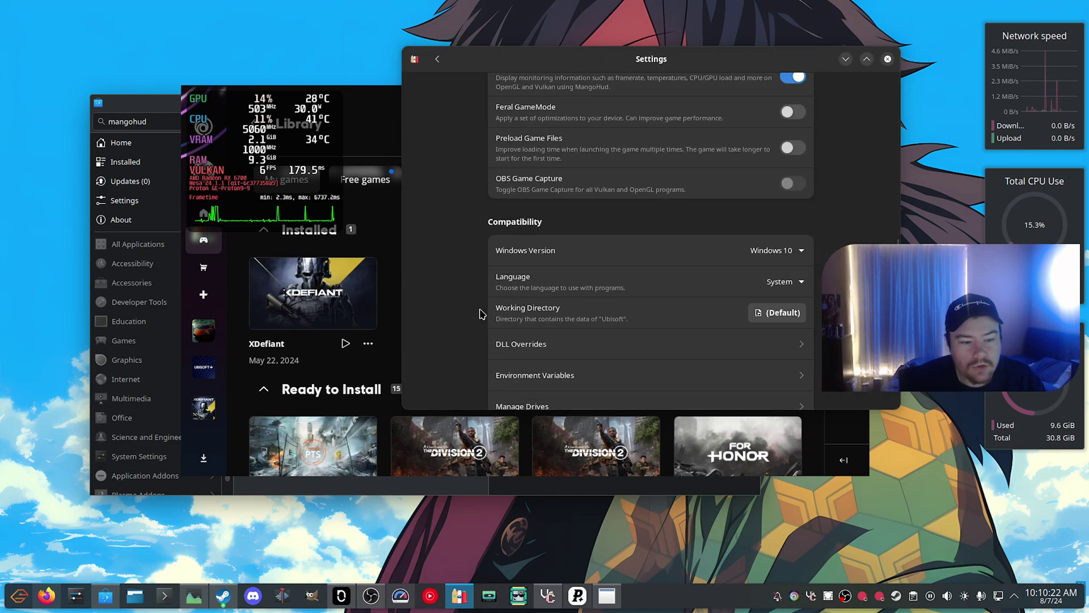
{"action": "left_click", "coordinate": [570, 296]}
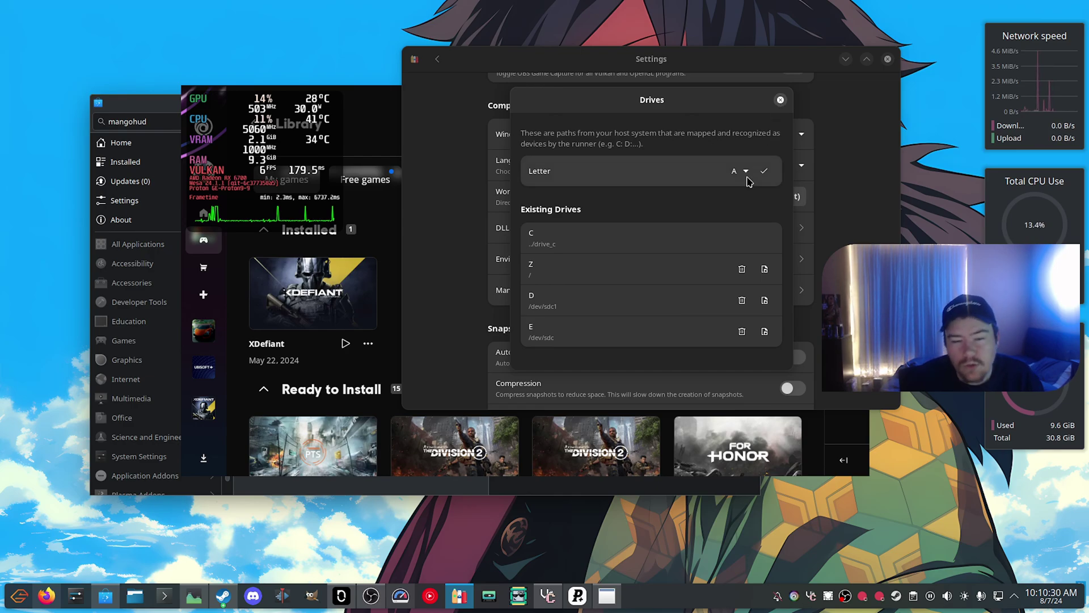
{"action": "left_click", "coordinate": [764, 171]}
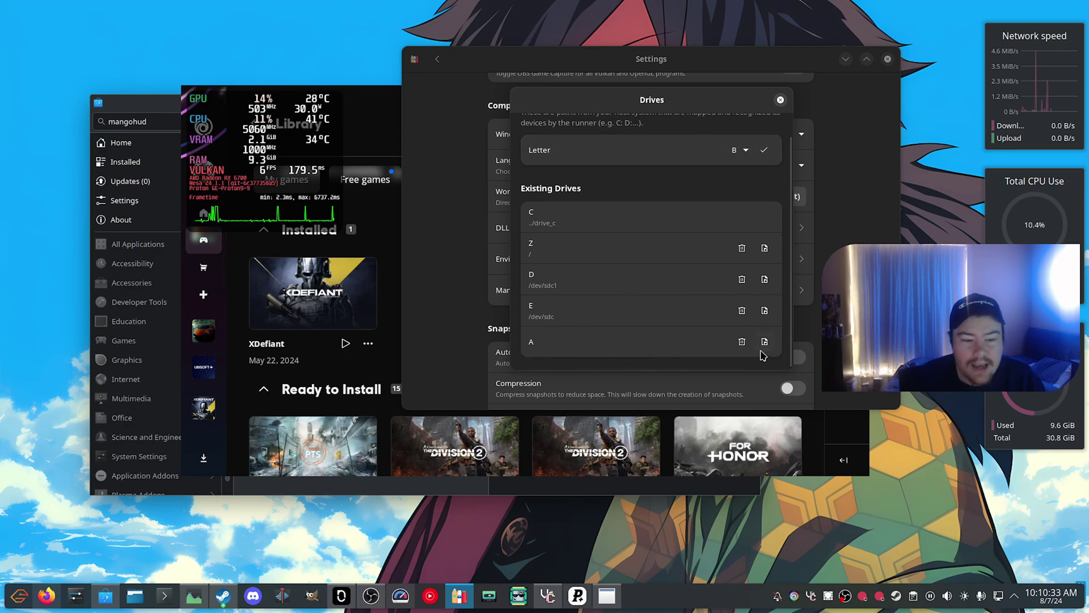
{"action": "left_click", "coordinate": [765, 362]}
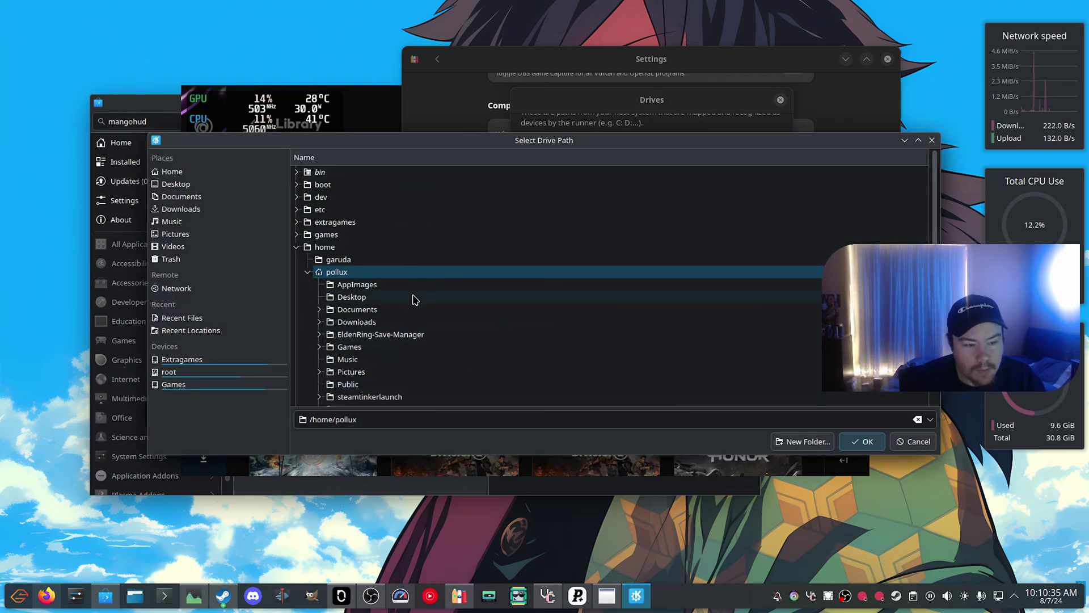
{"action": "scroll", "coordinate": [414, 305], "scroll_direction": "down", "scroll_amount": 2}
{"action": "scroll", "coordinate": [416, 304], "scroll_direction": "up", "scroll_amount": 1}
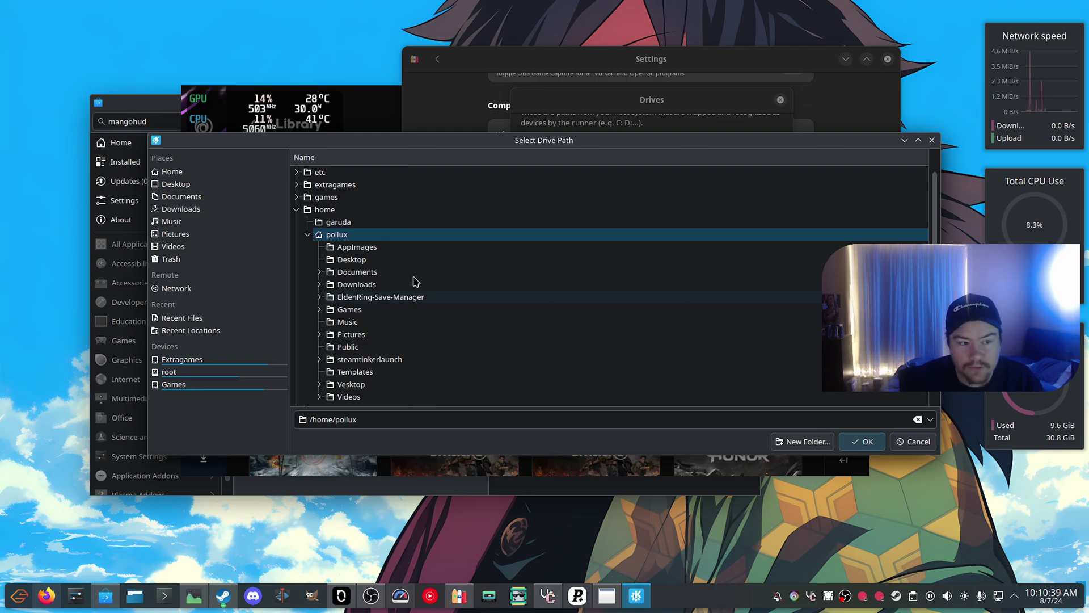
{"action": "left_click", "coordinate": [333, 198]}
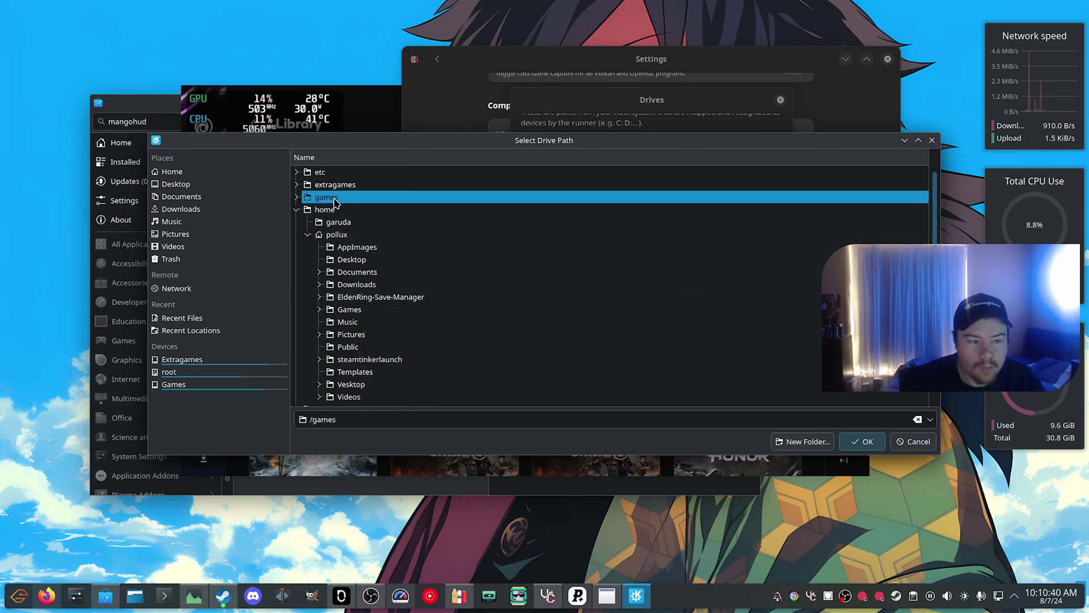
{"action": "left_click", "coordinate": [865, 442]}
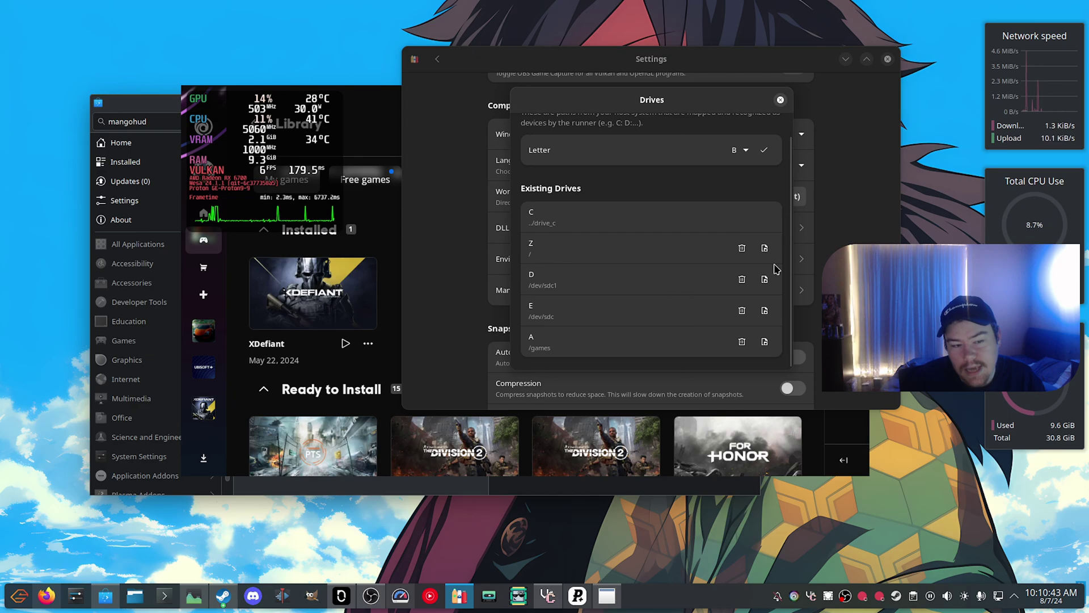
{"action": "left_click", "coordinate": [781, 100]}
{"action": "left_click", "coordinate": [361, 124]}
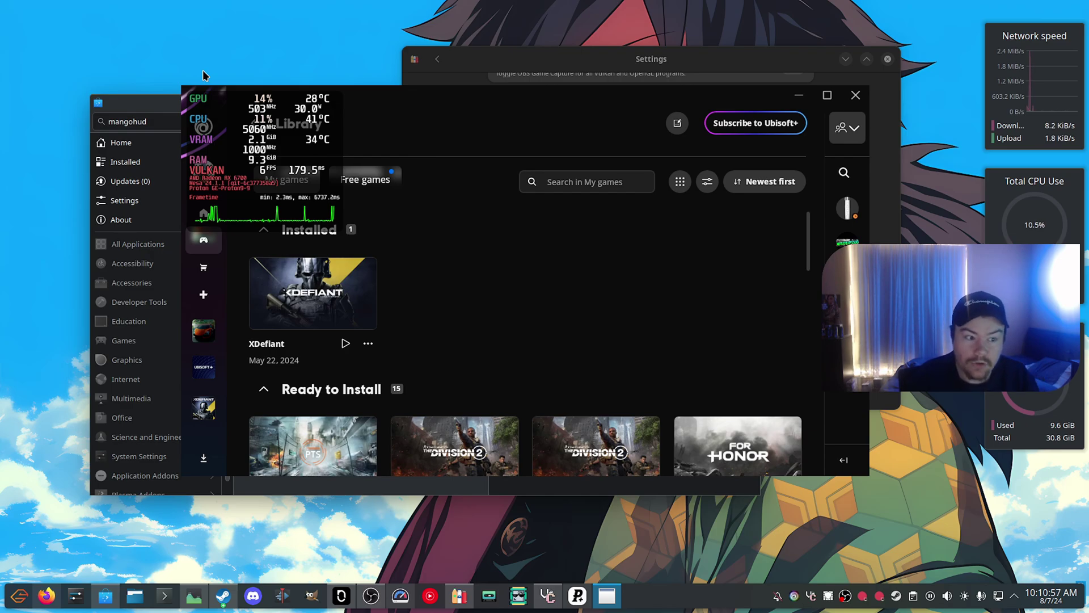
Step: Launch XDefiant from the Installed section of Ubisoft Connect's library
{"action": "left_click", "coordinate": [345, 343]}
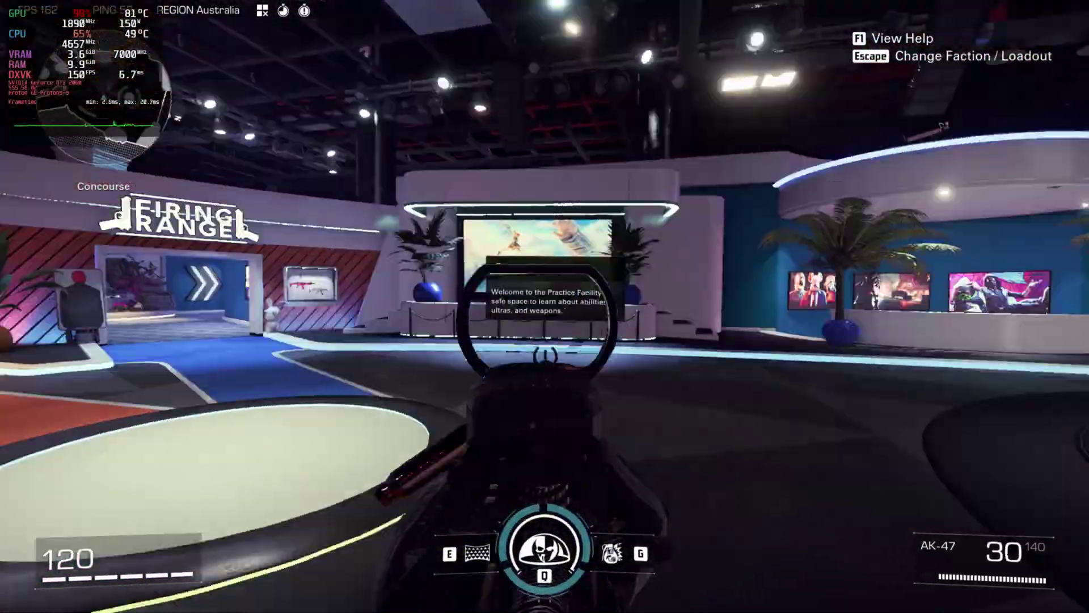
Step: Fire and reload the AK-47, then shoot from behind the Mag Barrier shield
{"action": "left_click_drag", "start_coordinate": [545, 307], "coordinate": [545, 306]}
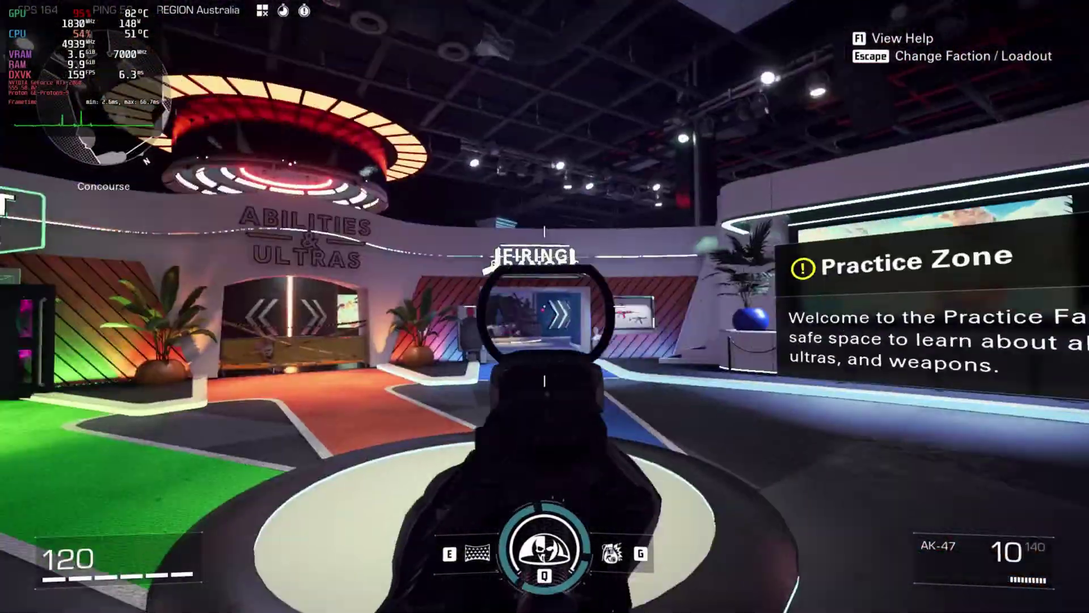
{"action": "key", "text": "r"}
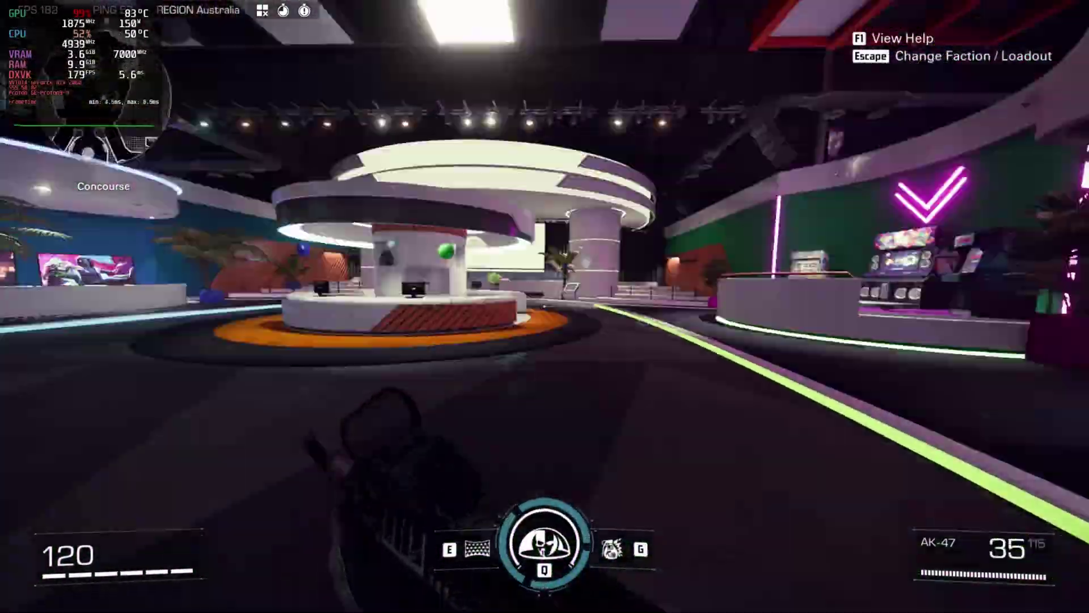
{"action": "key", "text": "e"}
{"action": "left_click", "coordinate": [545, 306]}
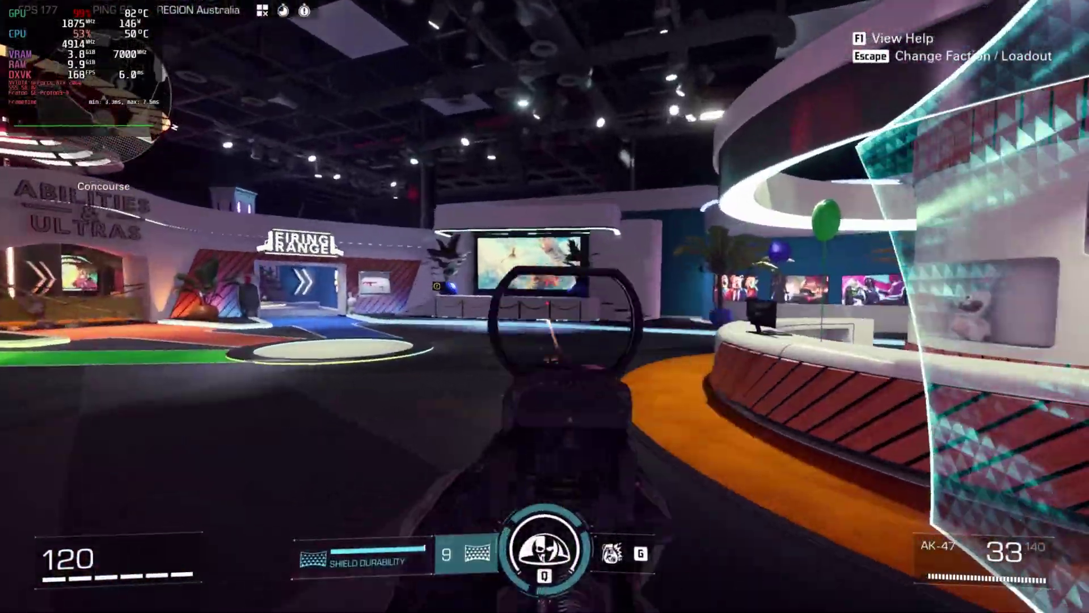
{"action": "left_click_drag", "start_coordinate": [544, 306], "coordinate": [545, 307]}
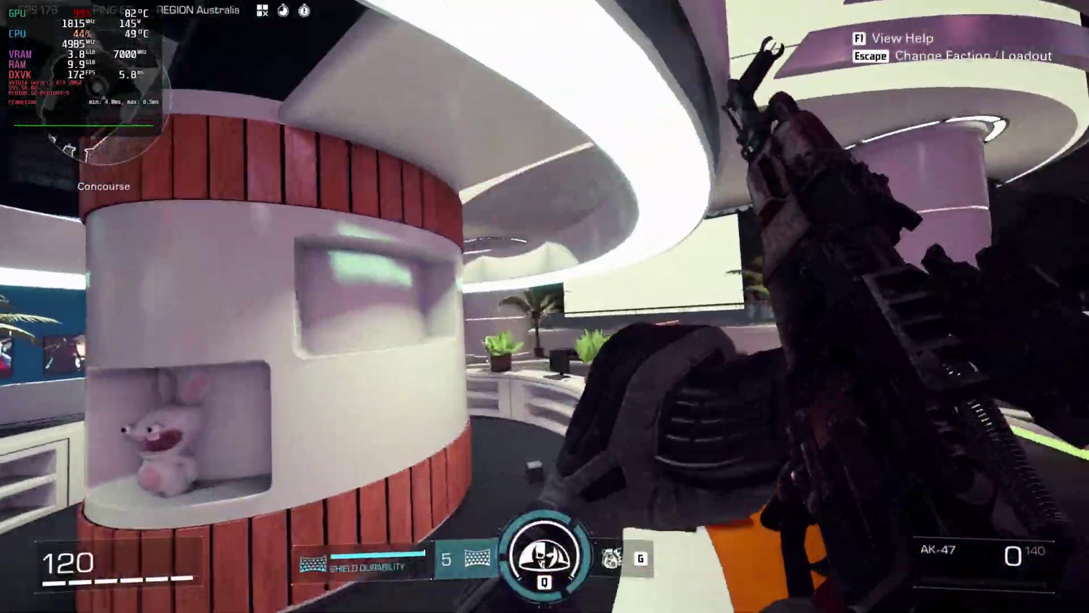
Step: Move into the hall, fire aiming down sights, reload, and trigger the ultra ability
{"action": "key", "text": "w"}
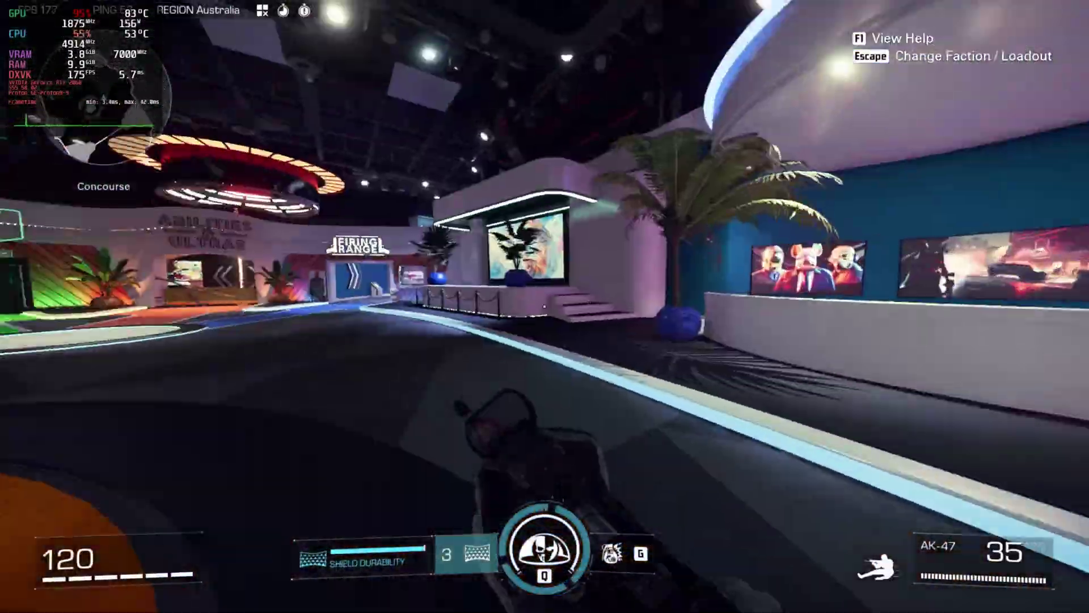
{"action": "left_click_drag", "start_coordinate": [544, 306], "coordinate": [545, 306]}
{"action": "key", "text": "r"}
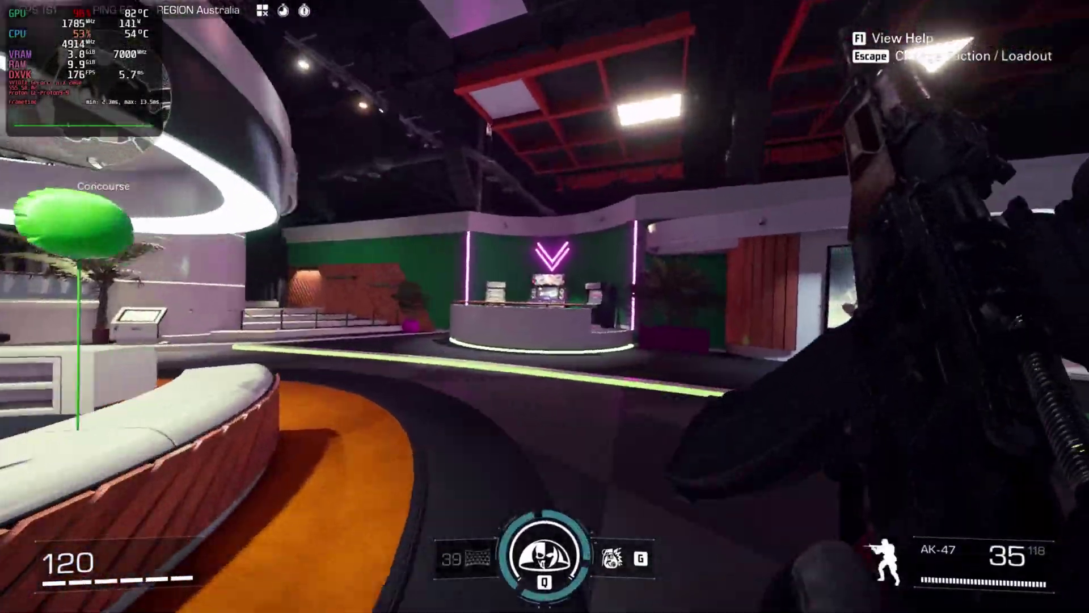
{"action": "key", "text": "q"}
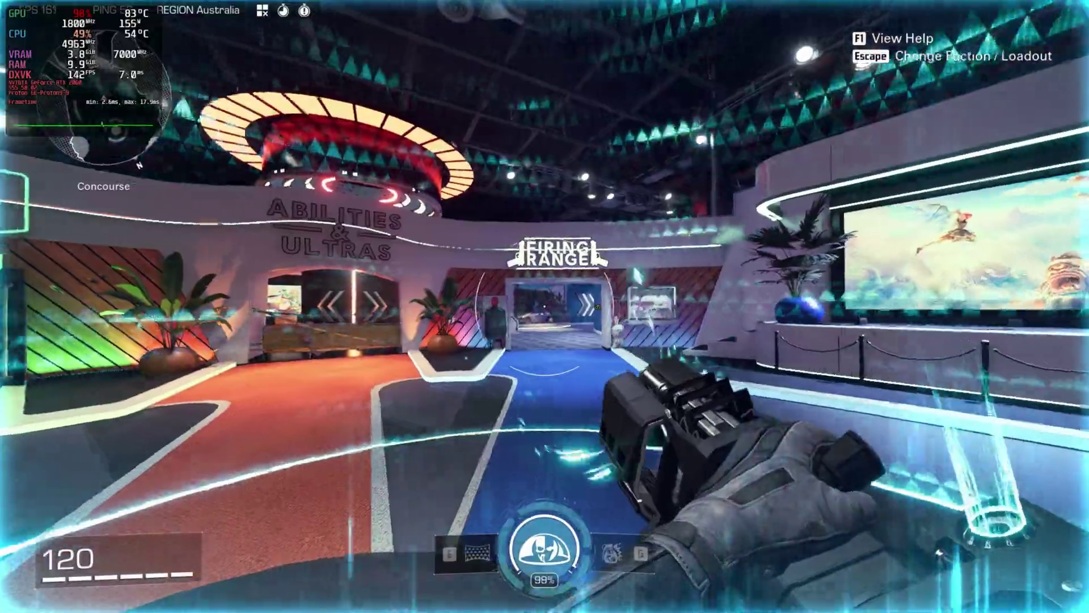
{"action": "key", "text": "w"}
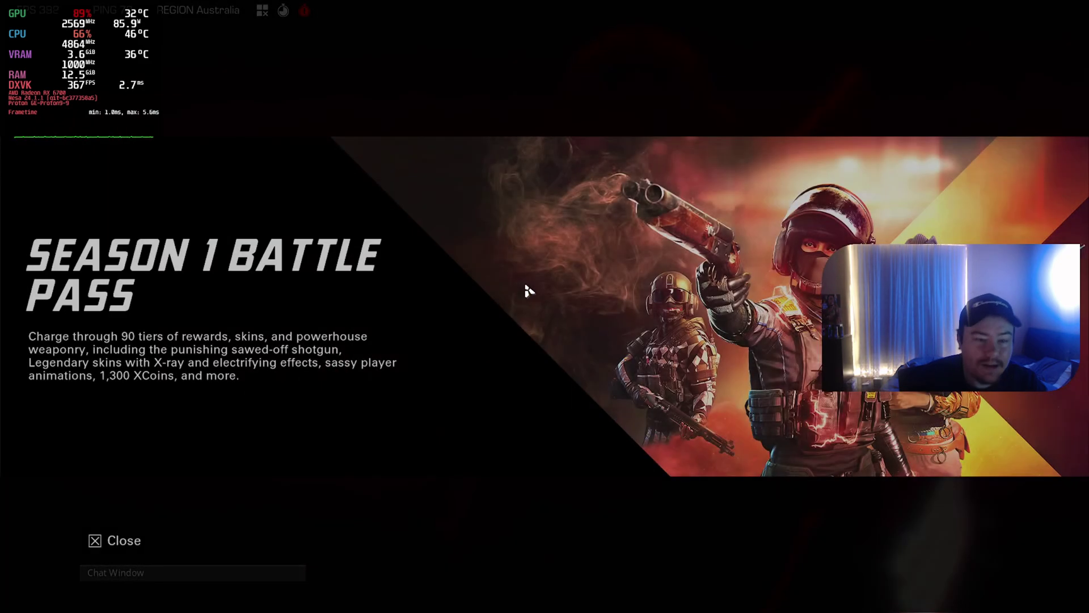
Step: Dismiss the Season 1 Battle Pass popup and start the Practice Zone from PLAY
{"action": "left_click", "coordinate": [134, 540]}
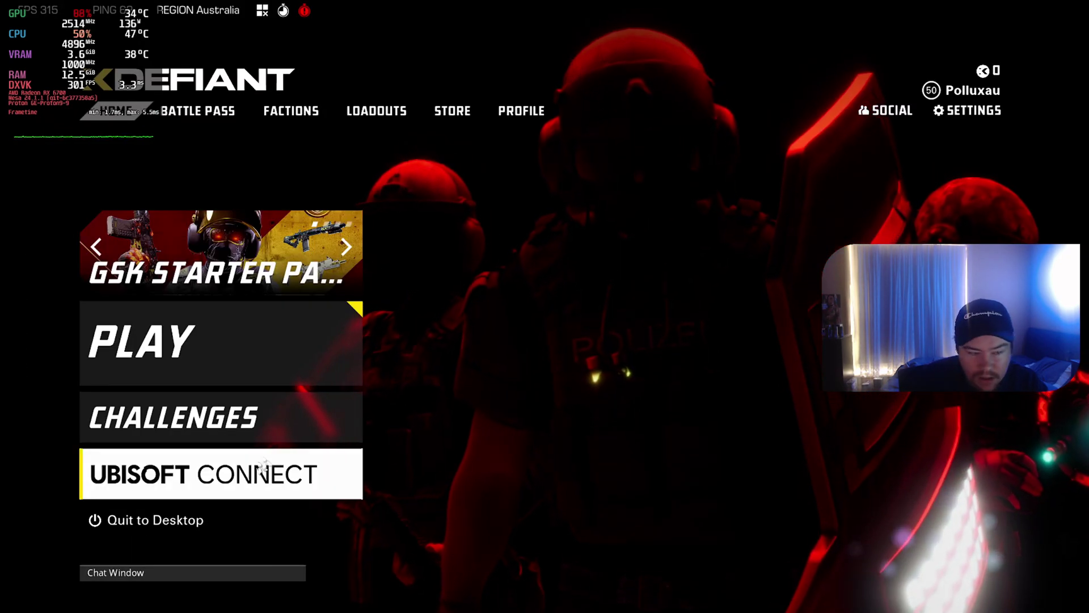
{"action": "left_click", "coordinate": [334, 369]}
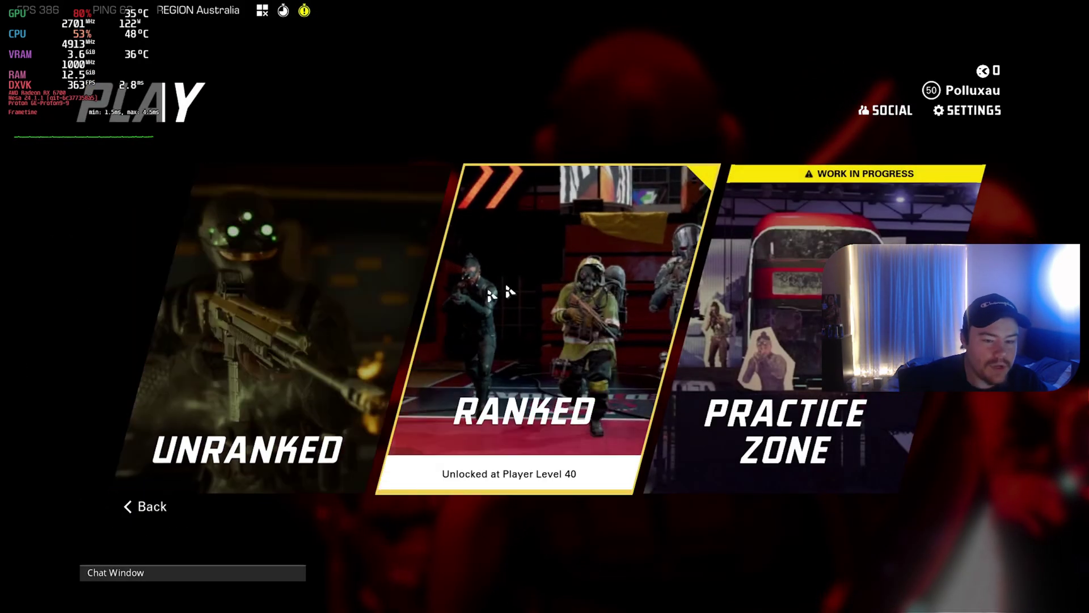
{"action": "left_click", "coordinate": [789, 431]}
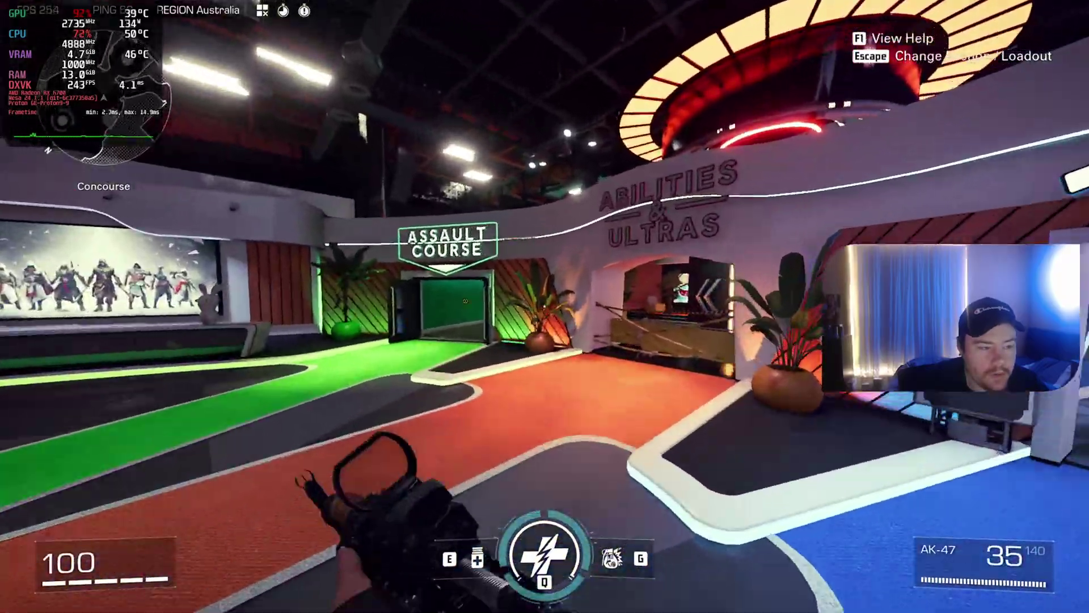
Step: Walk around the concourse, then pause and quit XDefiant to the desktop
{"action": "key", "text": "w"}
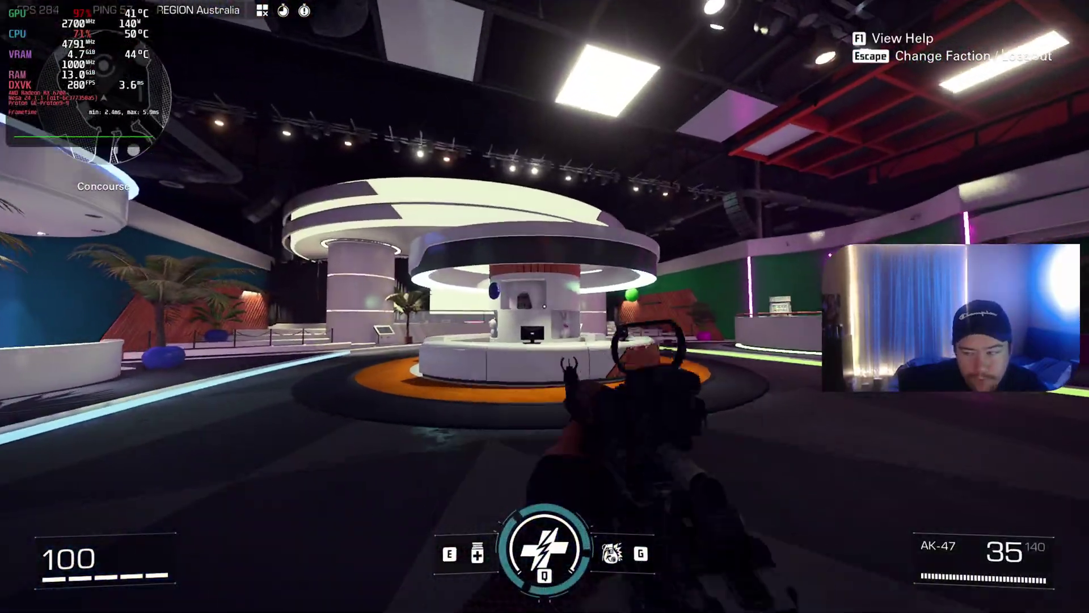
{"action": "key", "text": "Escape"}
{"action": "left_click", "coordinate": [145, 284]}
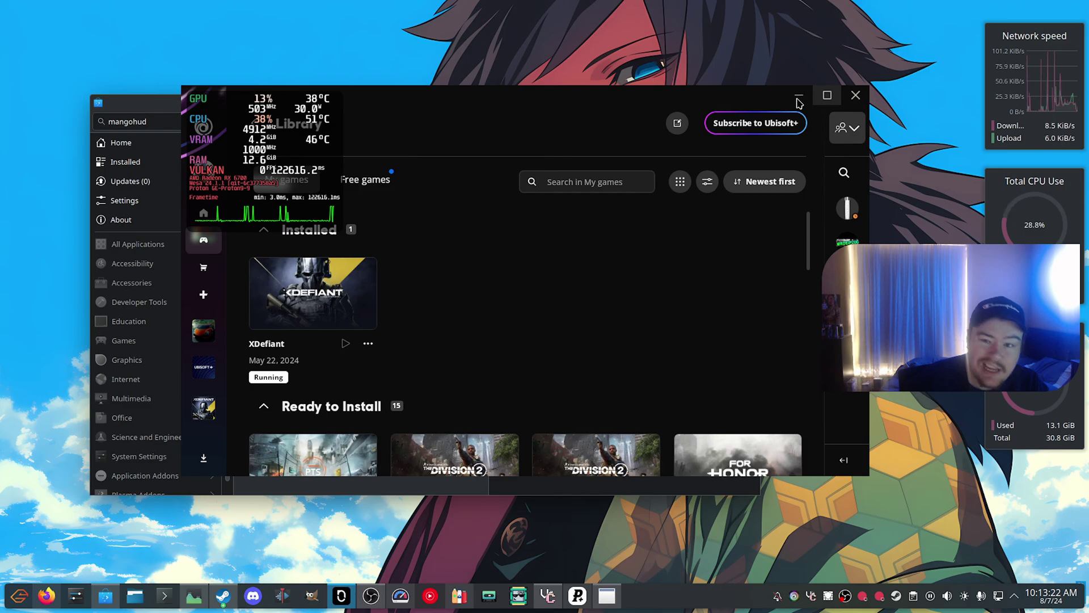
Step: Minimise Ubisoft Connect and the software store, reposition the Bottles window, and dismiss the XDefiant advert
{"action": "left_click", "coordinate": [799, 95]}
{"action": "left_click", "coordinate": [724, 102]}
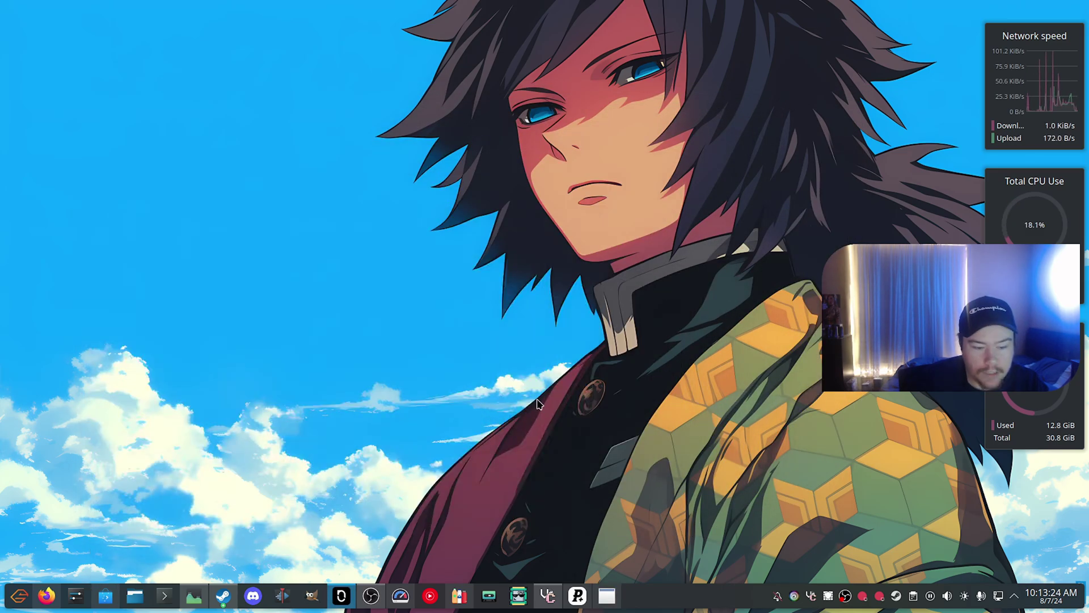
{"action": "left_click", "coordinate": [460, 596]}
{"action": "left_click_drag", "start_coordinate": [676, 59], "coordinate": [535, 80]}
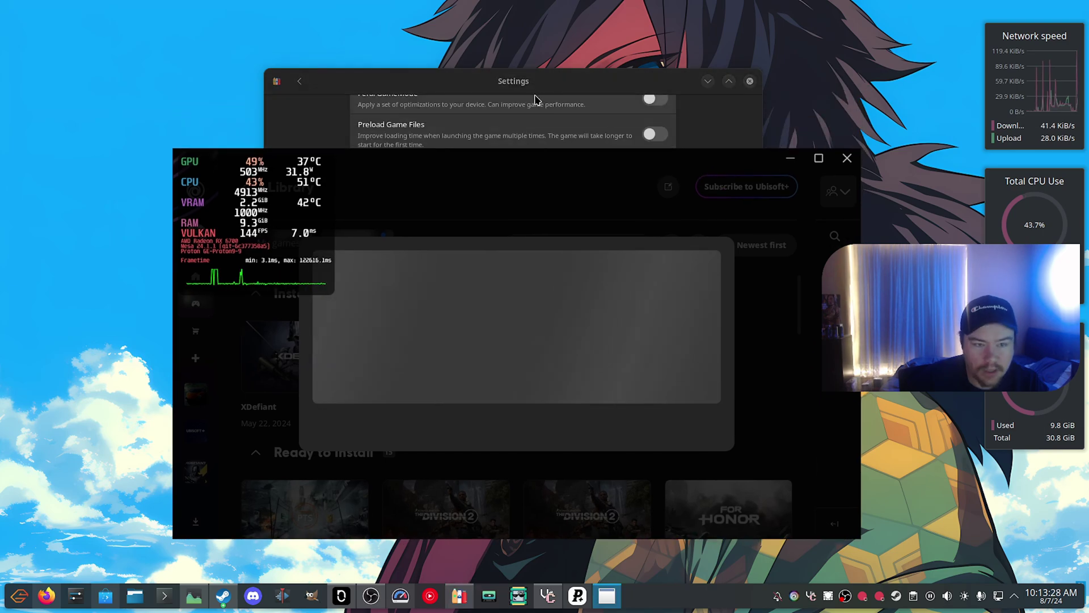
{"action": "left_click", "coordinate": [534, 84]}
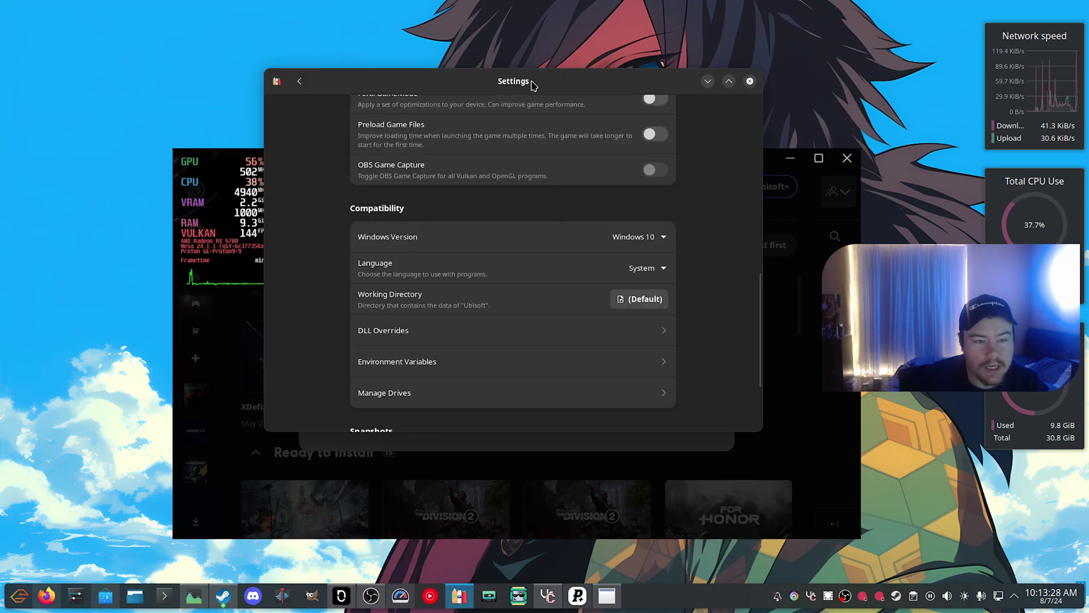
{"action": "left_click", "coordinate": [337, 436]}
{"action": "left_click", "coordinate": [692, 423]}
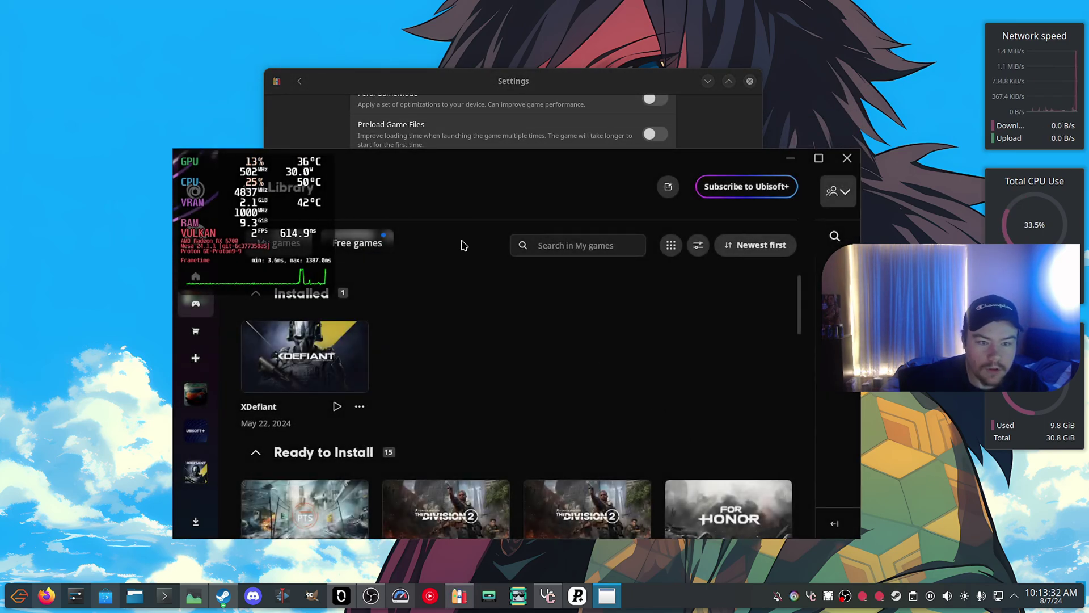
Step: Go back twice from the Ubisoft bottle's settings to the bottles list, then minimise Bottles
{"action": "left_click", "coordinate": [414, 92]}
{"action": "left_click", "coordinate": [300, 81]}
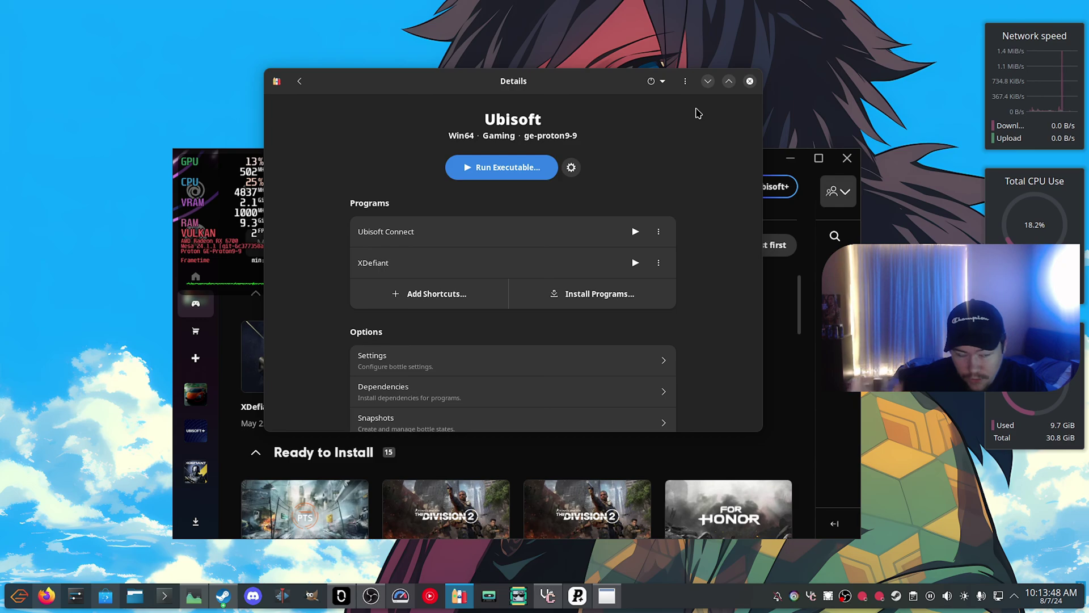
{"action": "left_click", "coordinate": [299, 81]}
{"action": "left_click", "coordinate": [704, 82]}
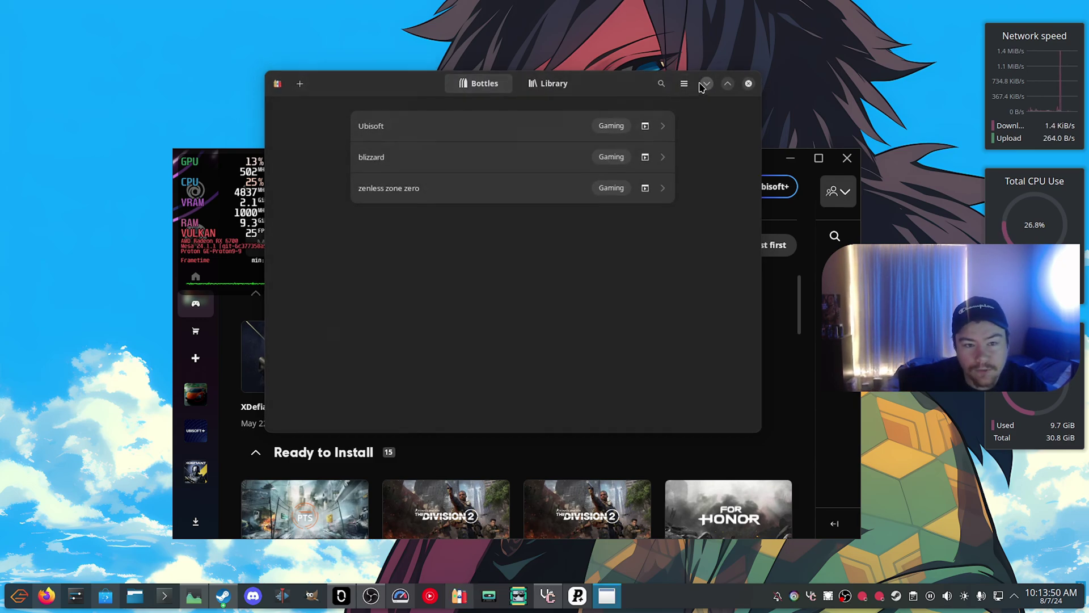